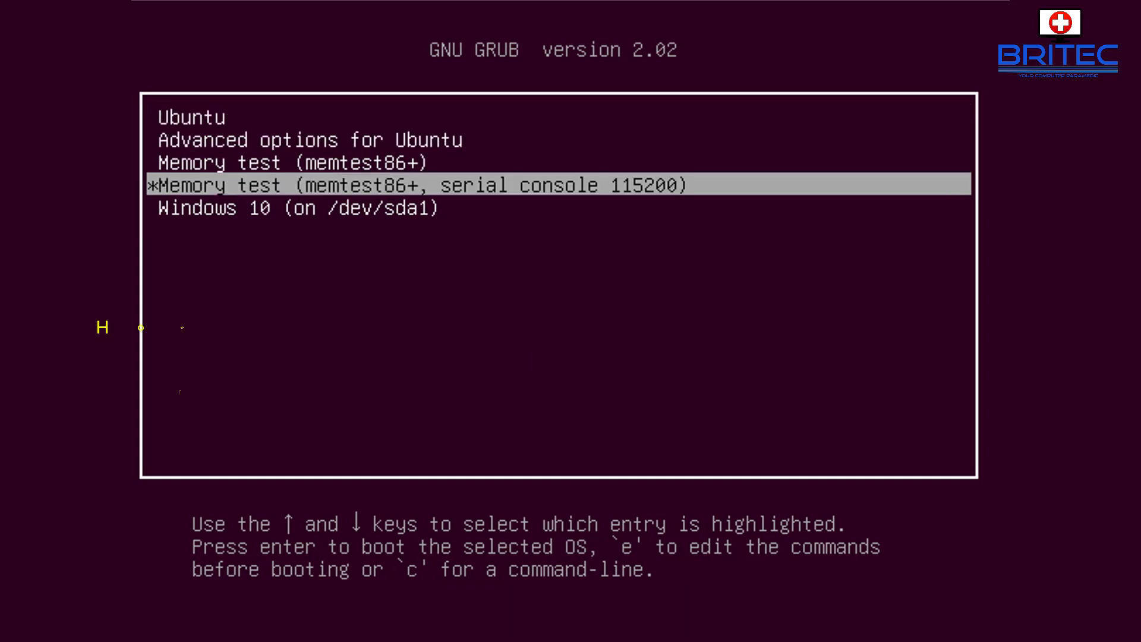
- Move the boot menu selection to Windows 10
key("Up")
key("Up")
key("Up")
key("Up")
key("Down")
key("Down")
key("Down")
key("Down")
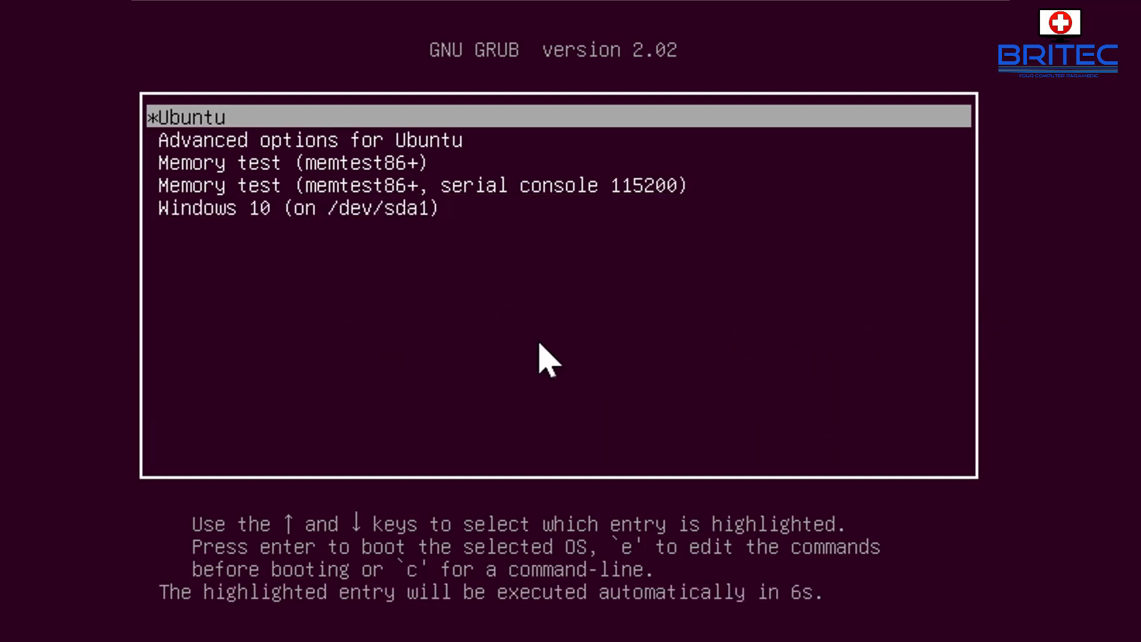
key("Down")
key("Down")
key("Down")
key("Down")
key("Up")
key("Up")
key("Up")
key("Up")
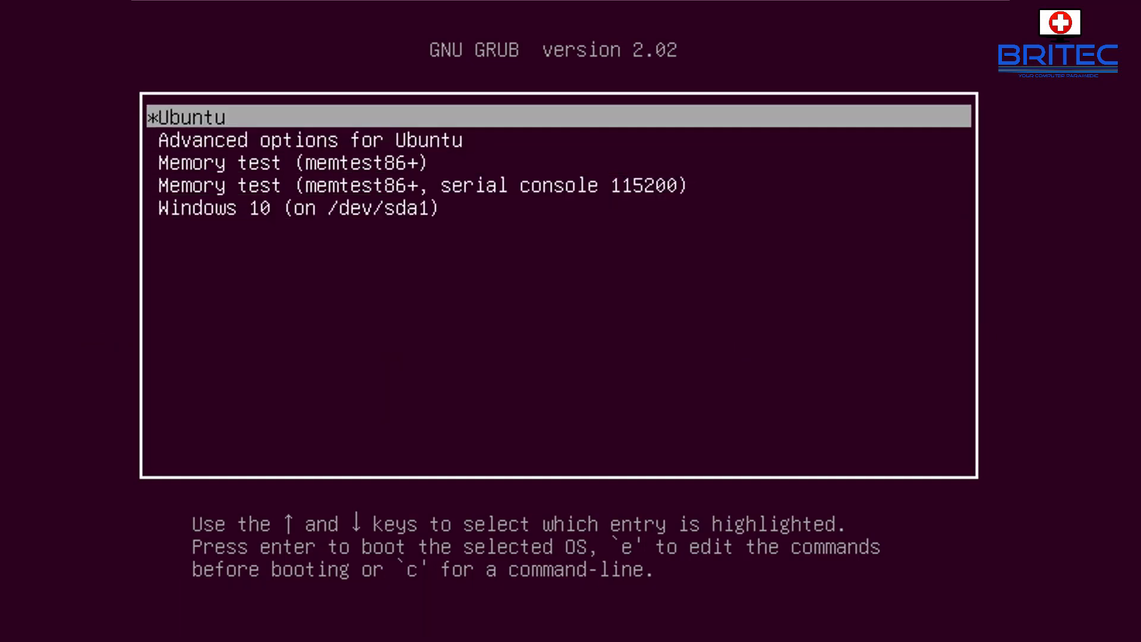
key("Down")
key("Down")
key("Down")
key("Down")
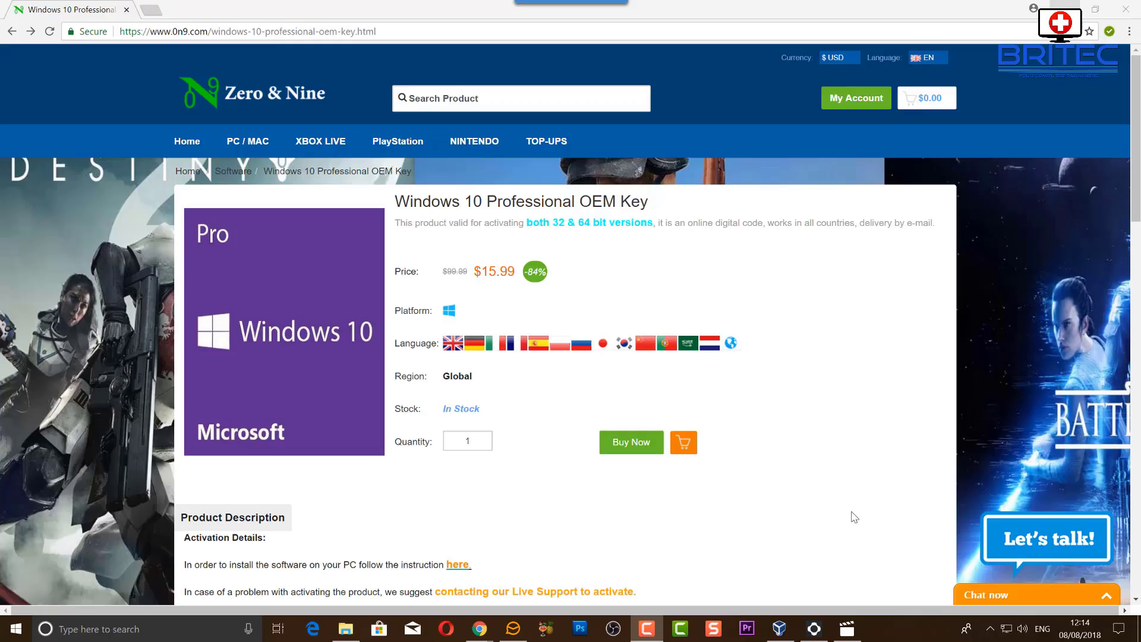
- Cart the Windows 10 Professional OEM key and apply a discount code
left_click(623, 450)
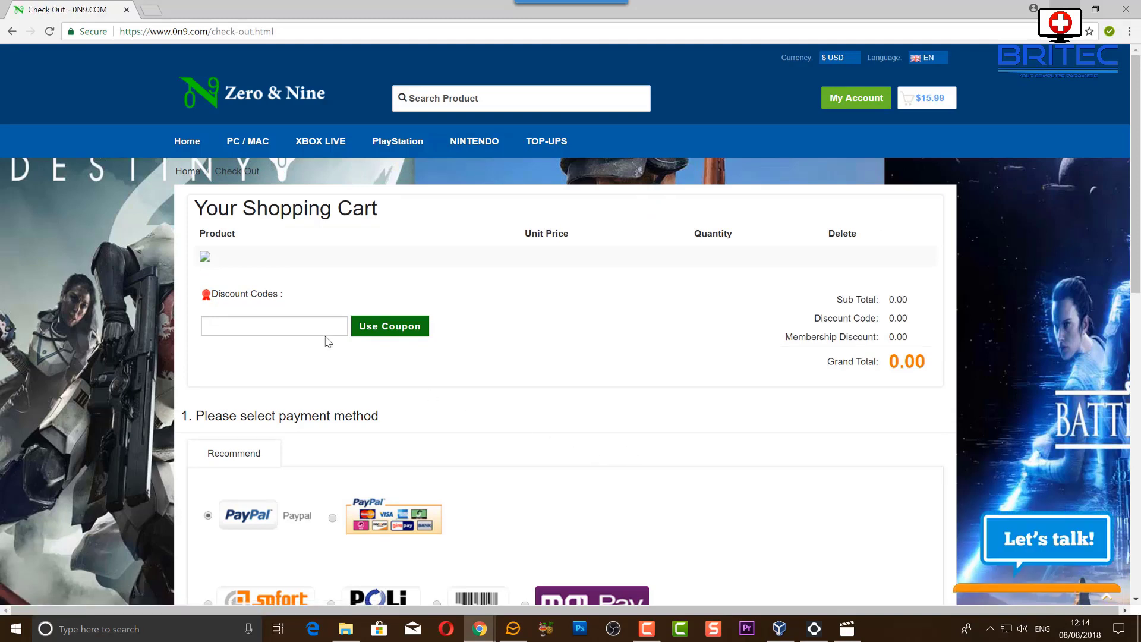
left_click(234, 325)
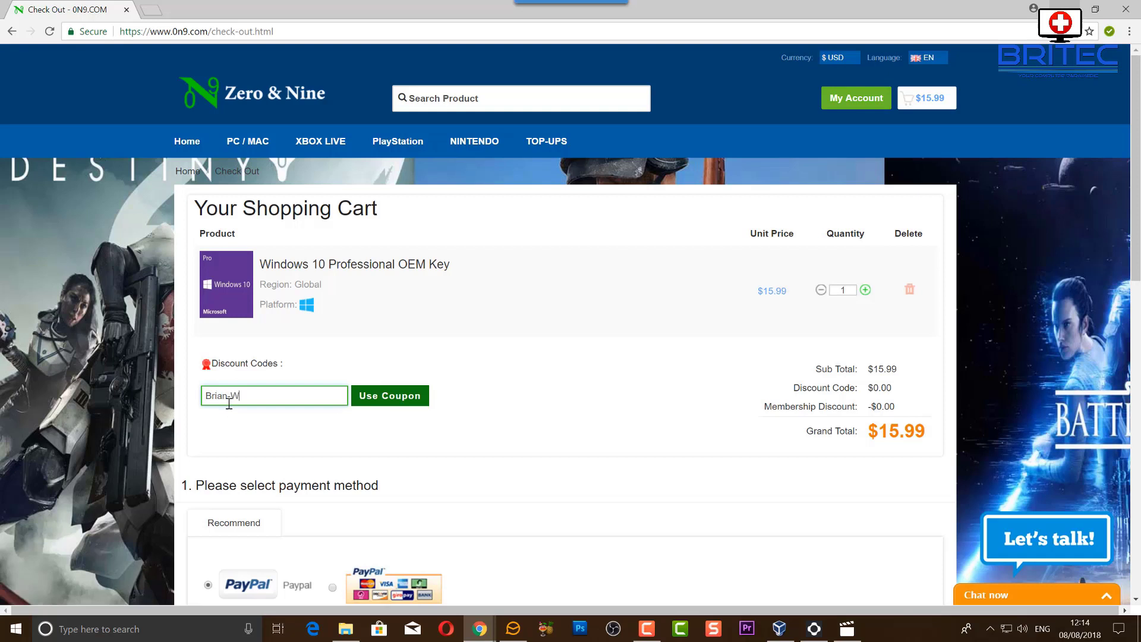
left_click(390, 405)
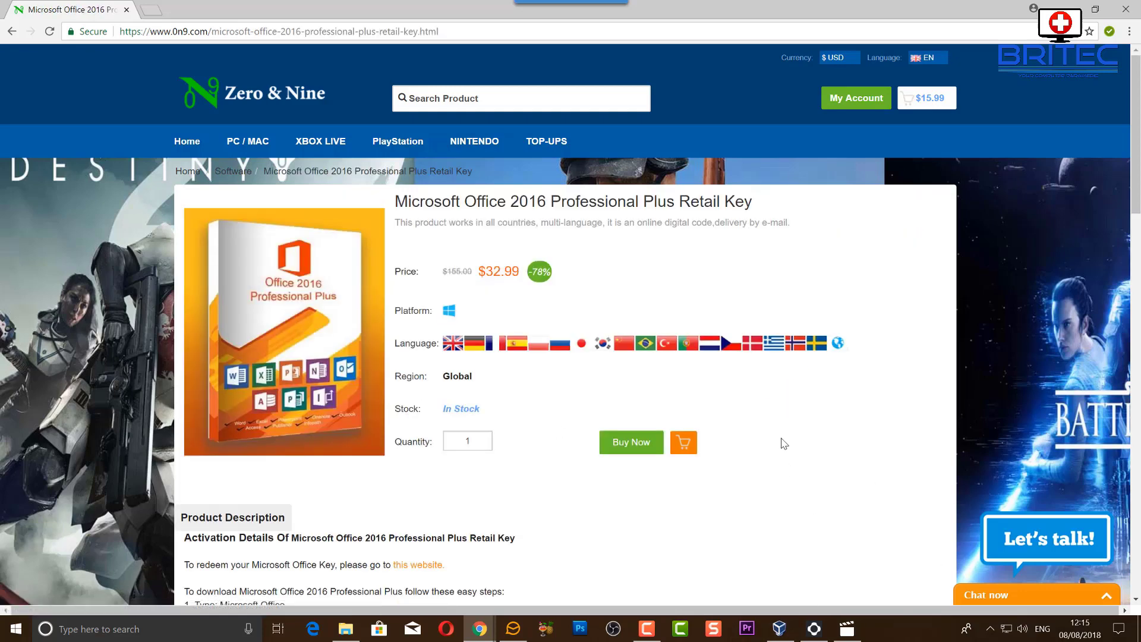
- Add the Office 2016 Professional Plus key and apply the coupon, bringing the total to $44.08
left_click(625, 446)
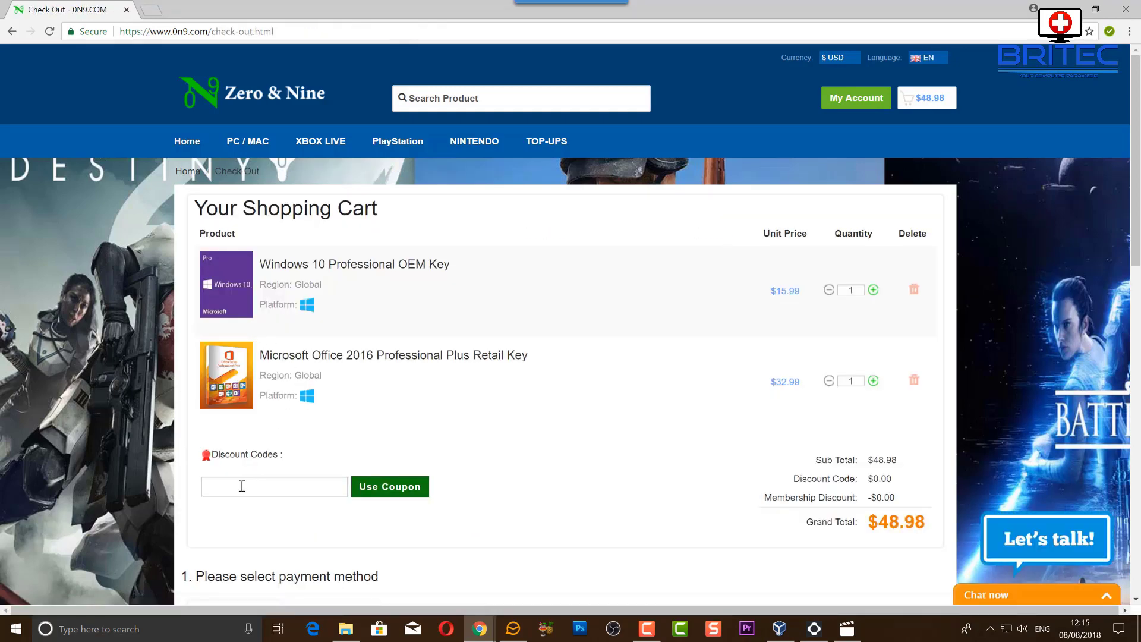
left_click(241, 486)
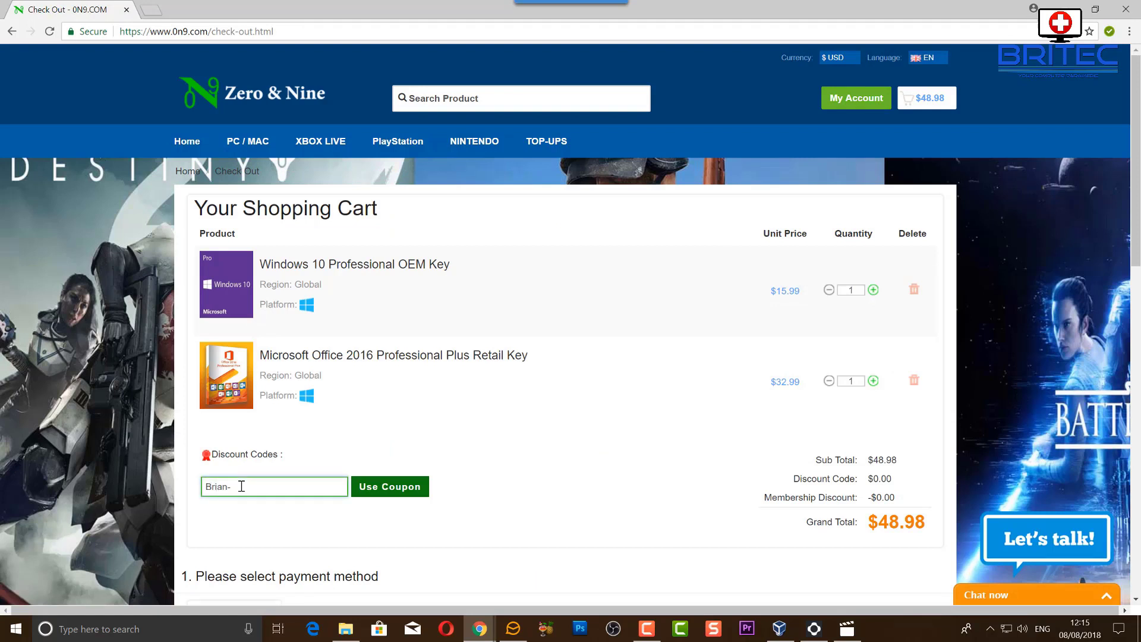
left_click(386, 493)
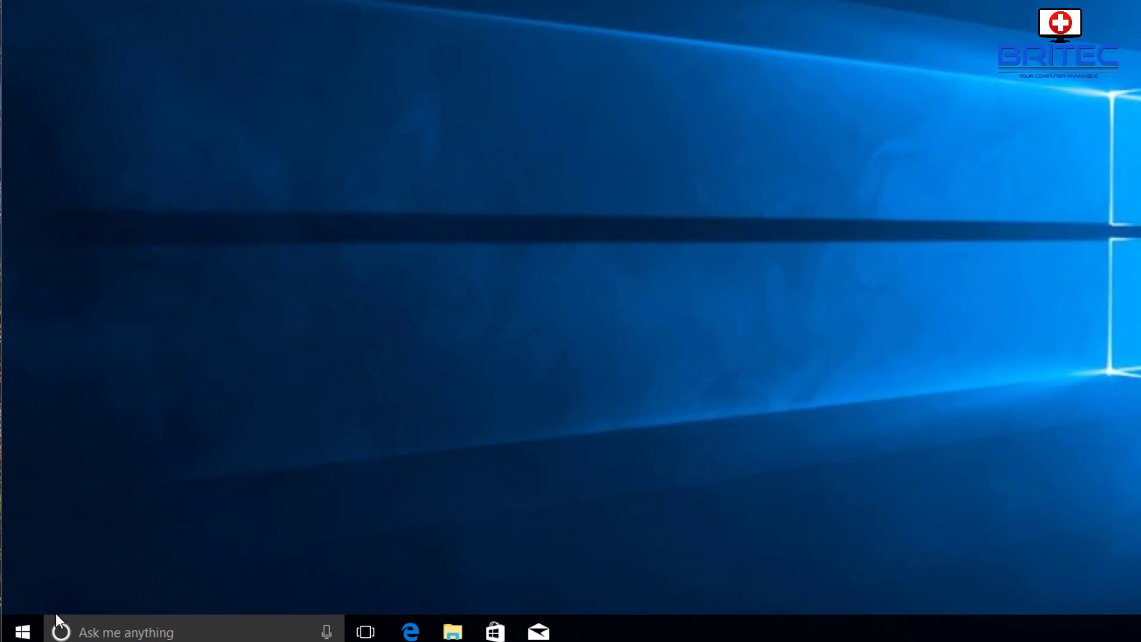
right_click(19, 630)
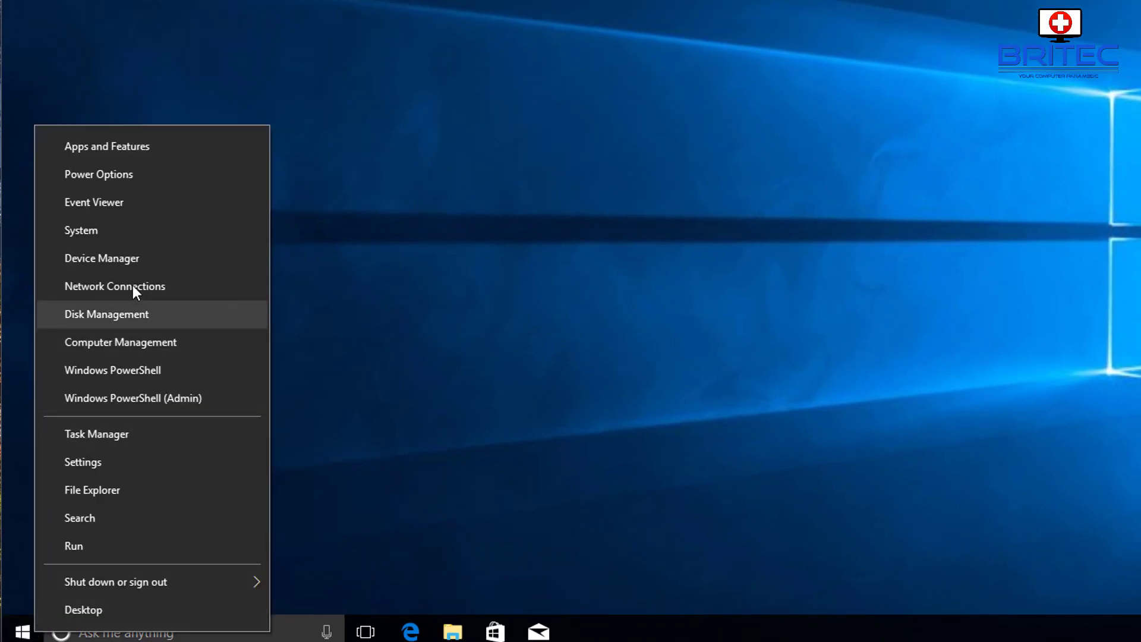
left_click(122, 320)
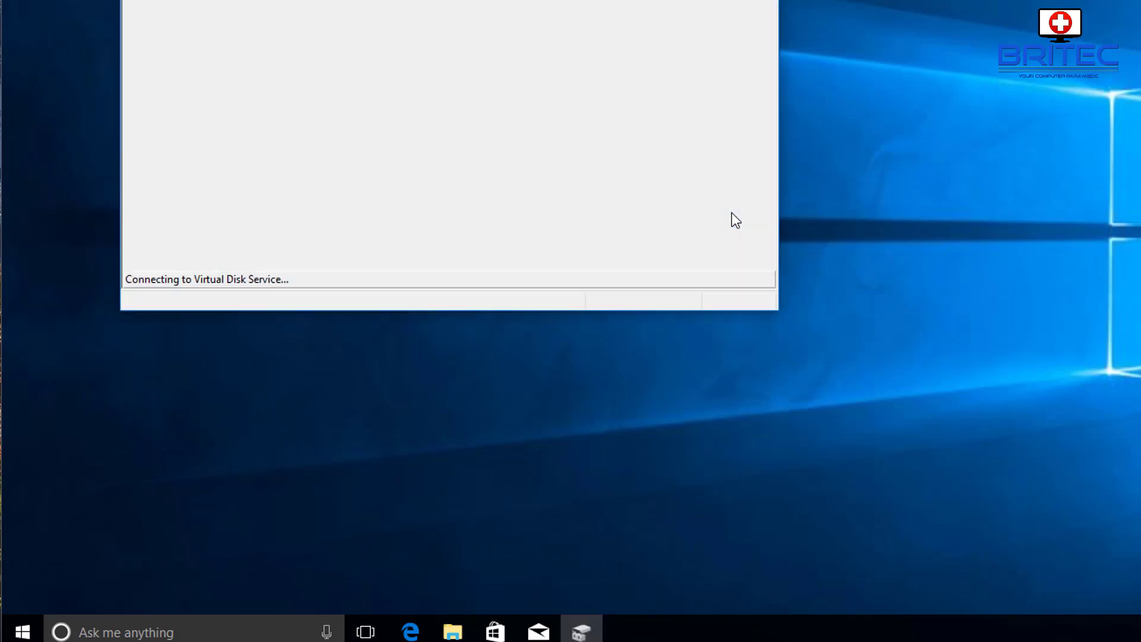
left_click_drag(256, 0, 606, 0)
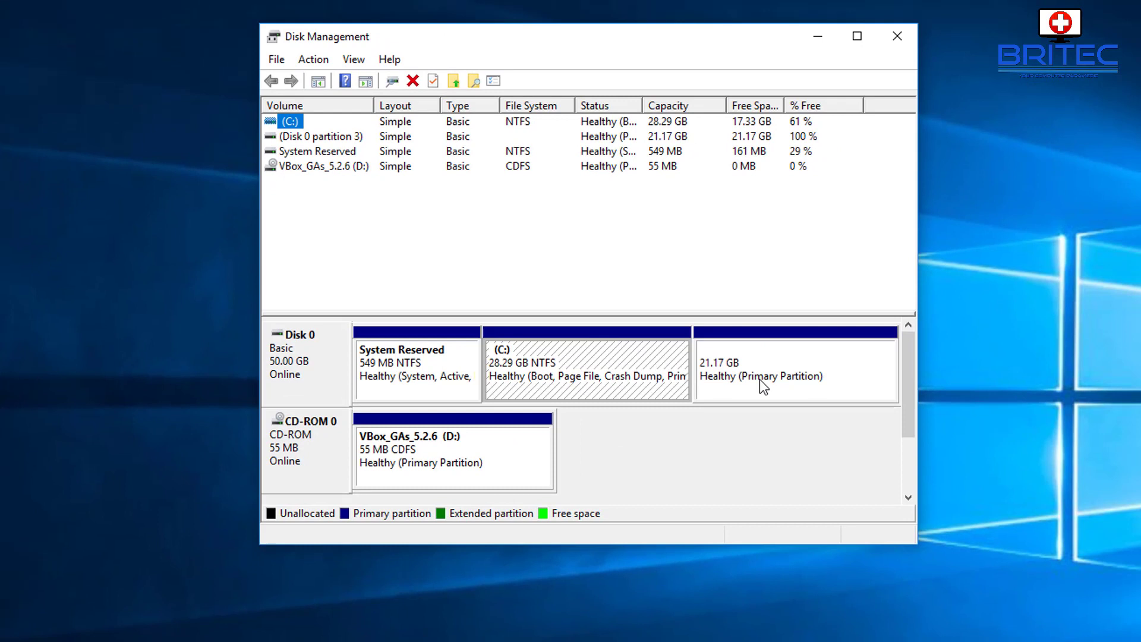
left_click(970, 221)
left_click(618, 407)
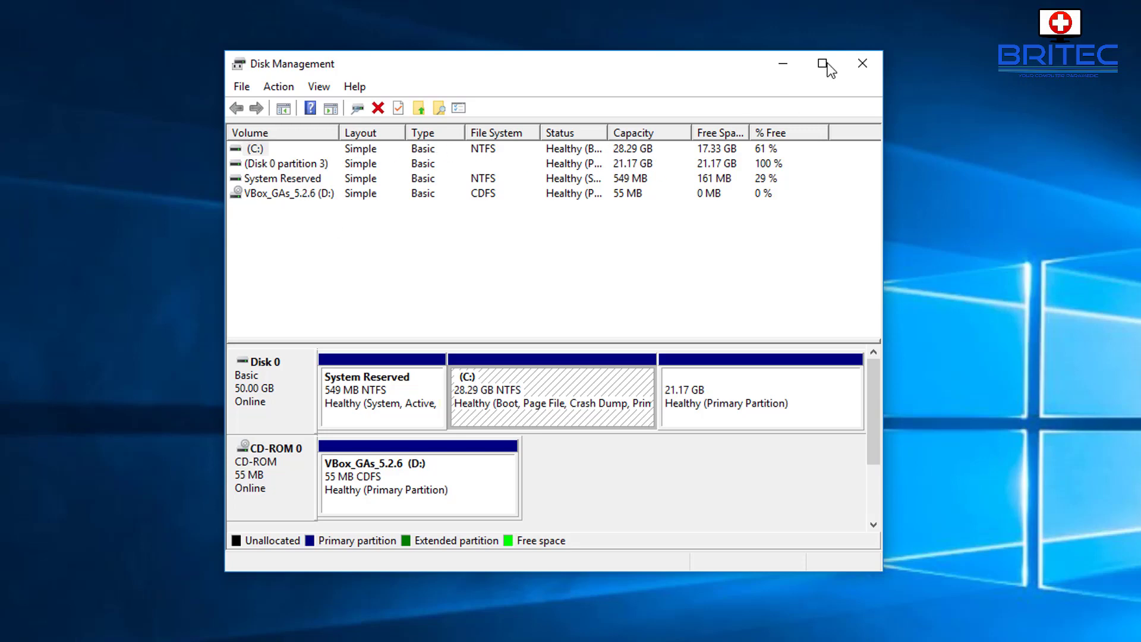
left_click(863, 63)
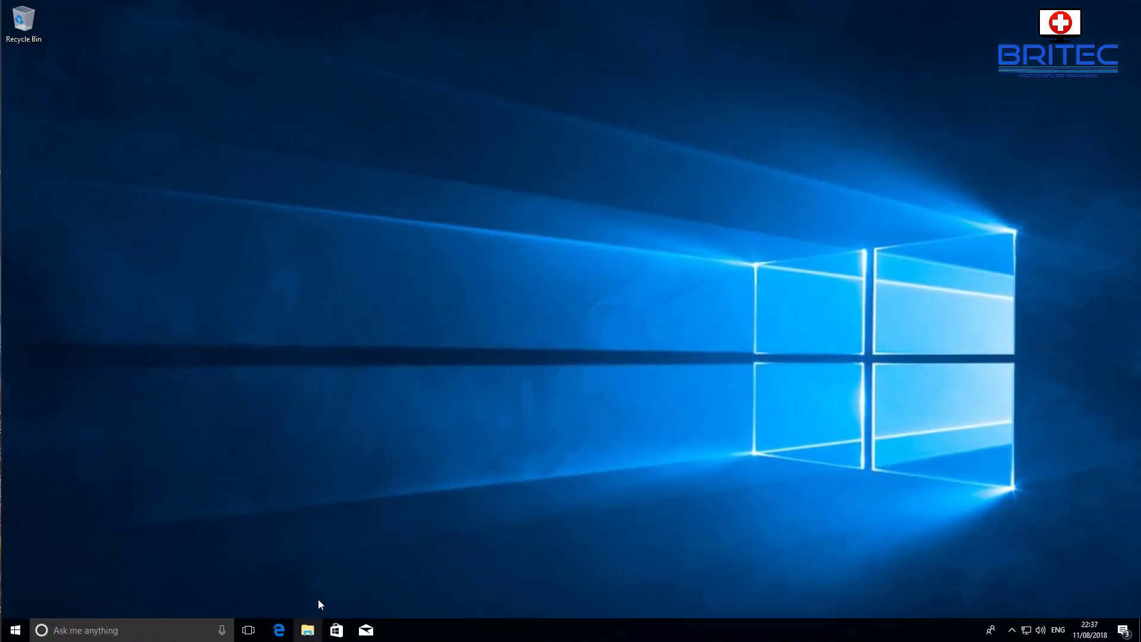
- Launch Microsoft Edge, centre its window, and search 'google' from the address bar
left_click(279, 631)
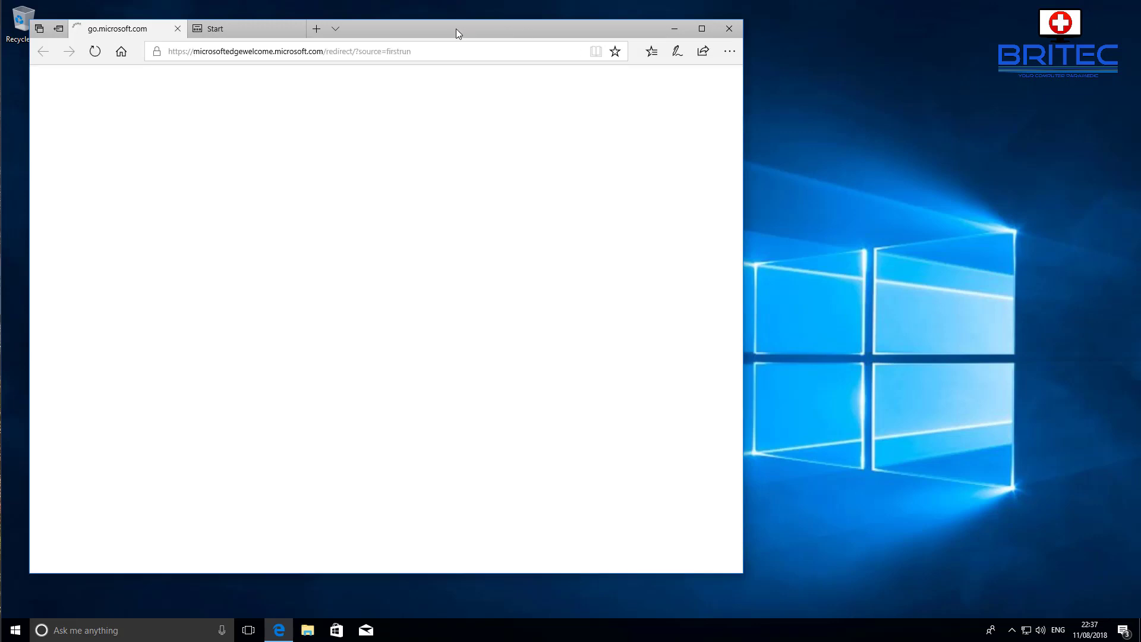
left_click_drag(456, 29, 629, 48)
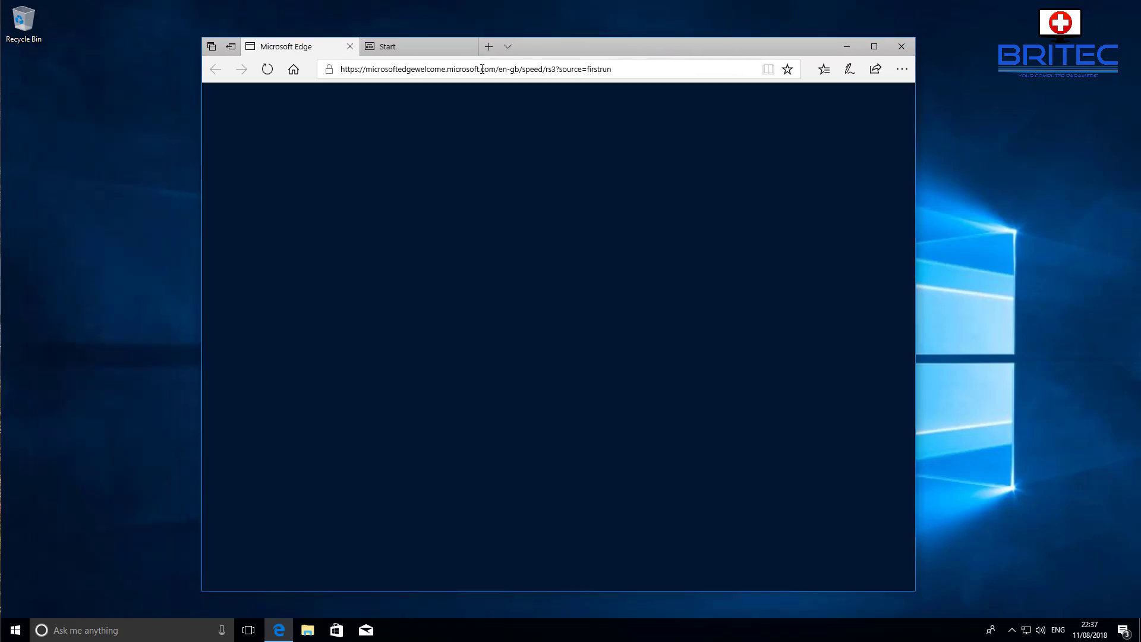
left_click(622, 65)
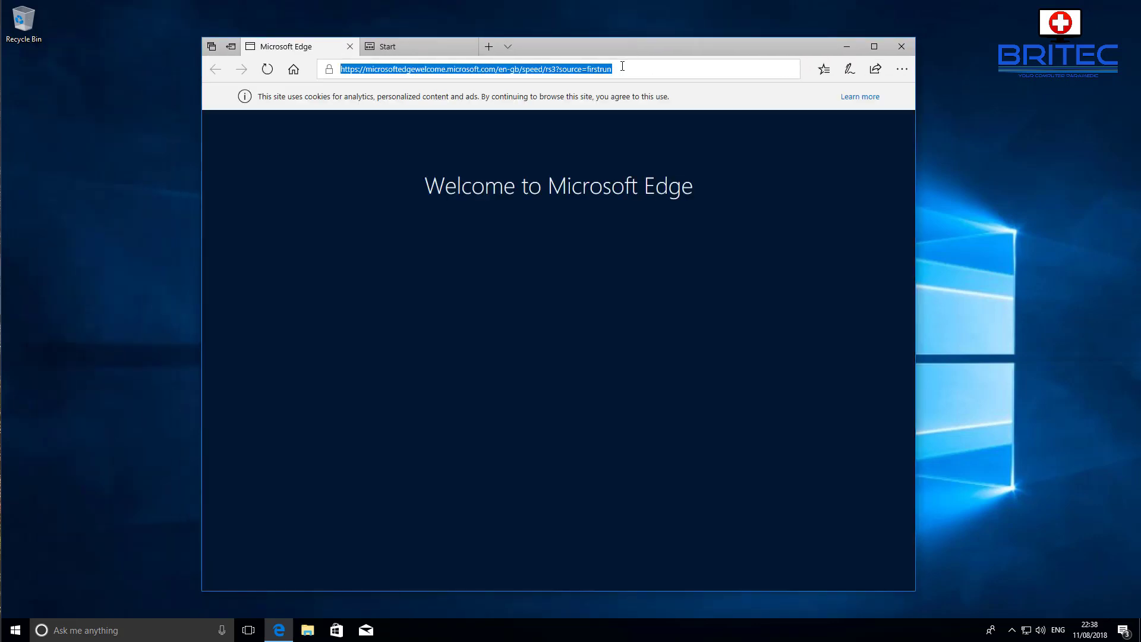
type("google")
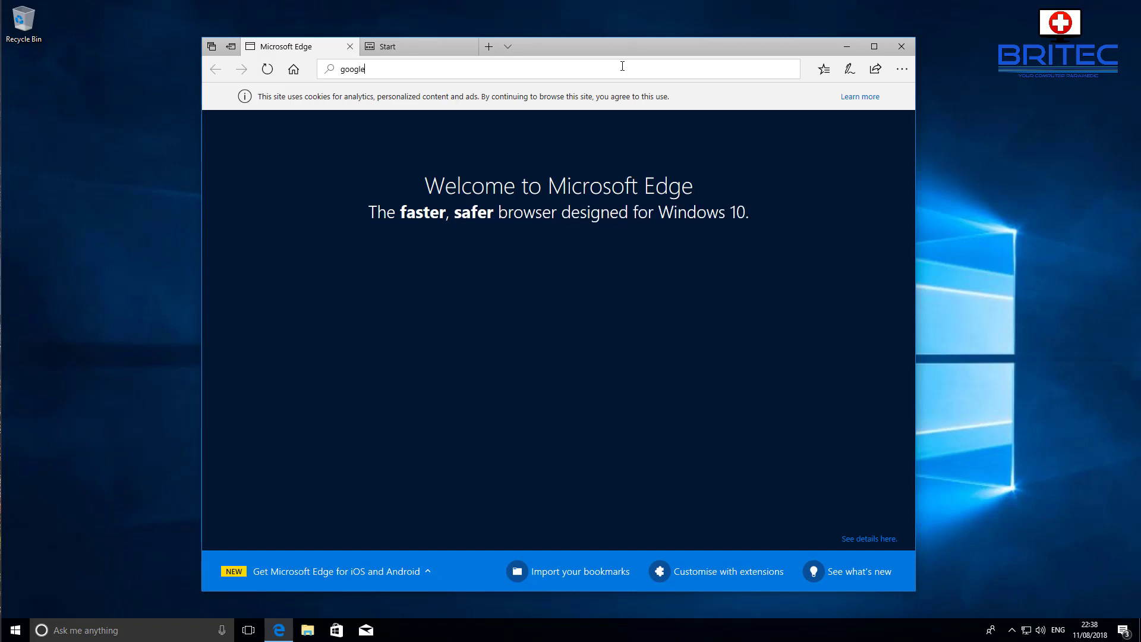
key("Return")
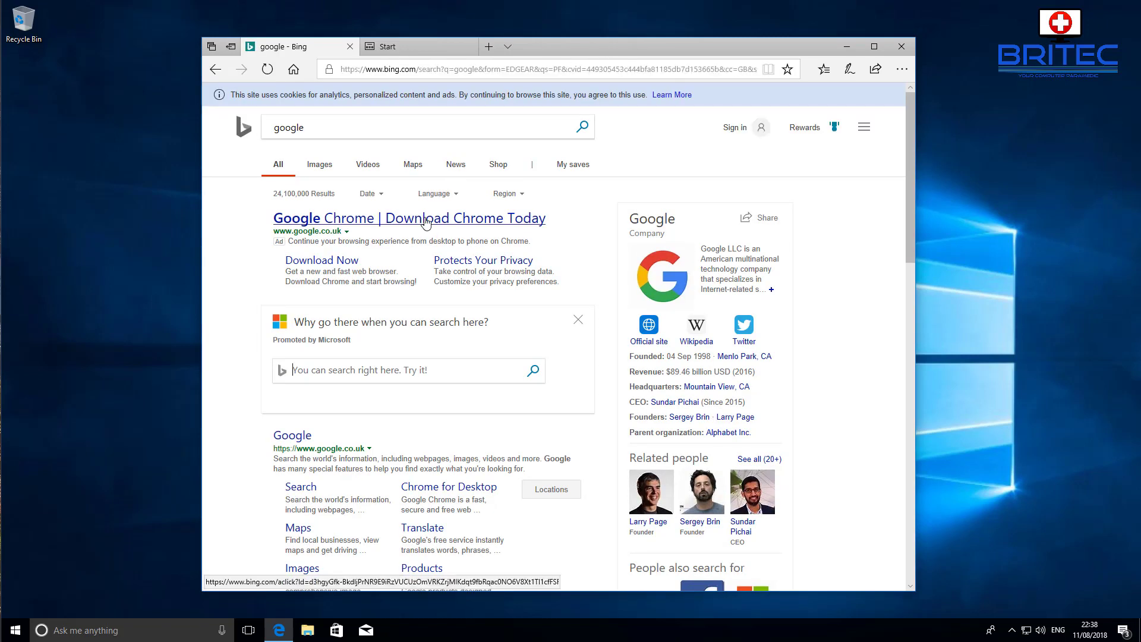
- On the Google homepage, search for 'minitool partition wizard'
left_click(300, 438)
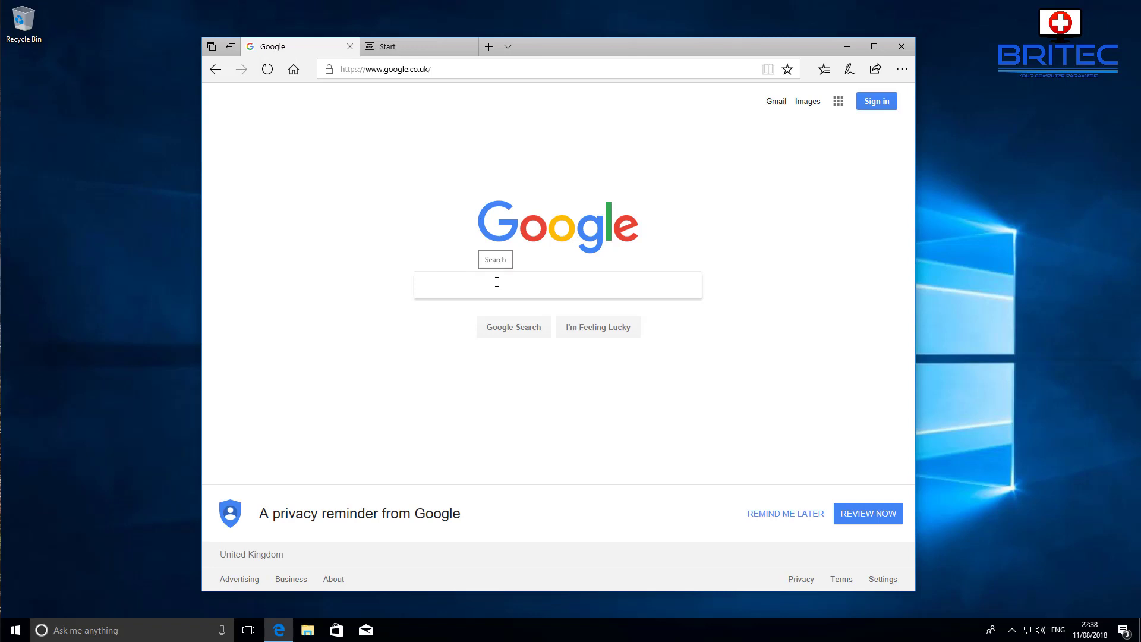
type("minitoo")
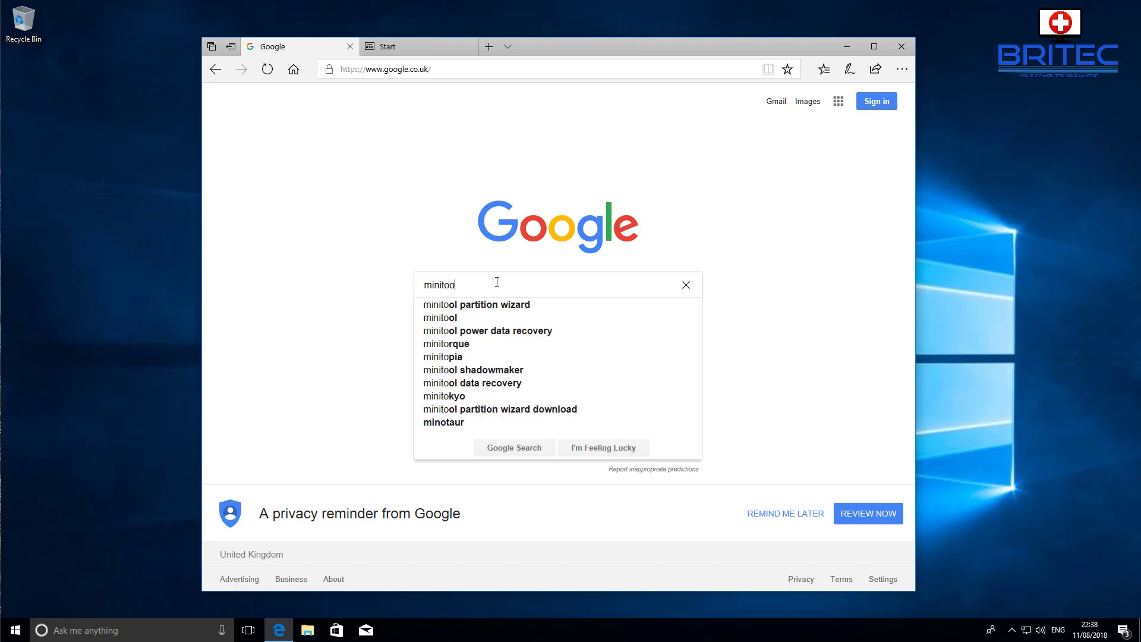
type("l")
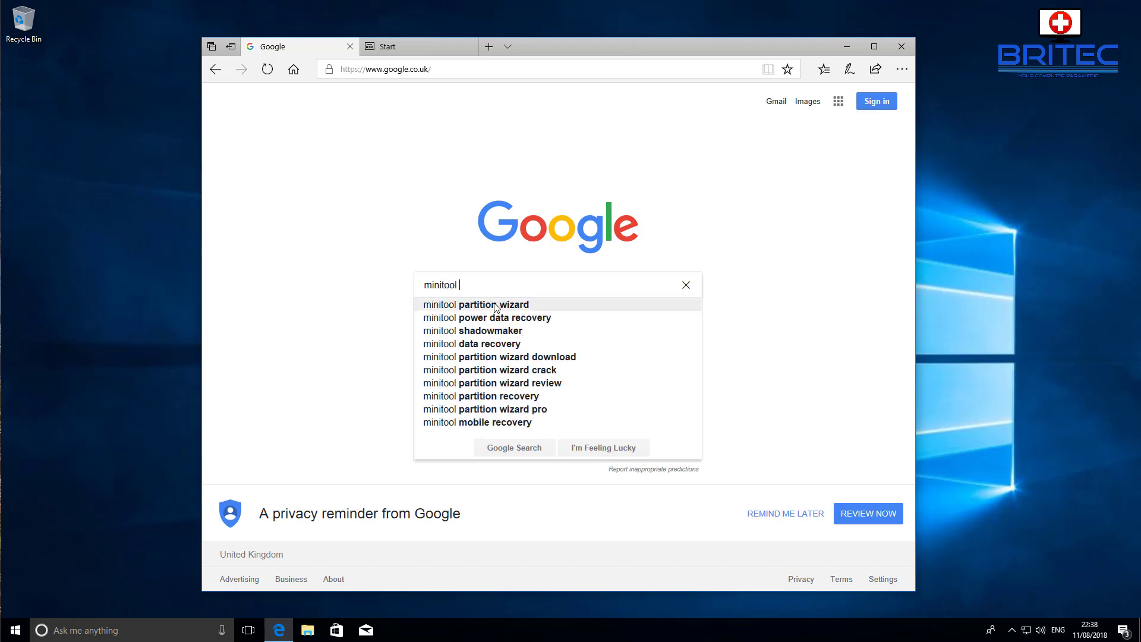
left_click(496, 305)
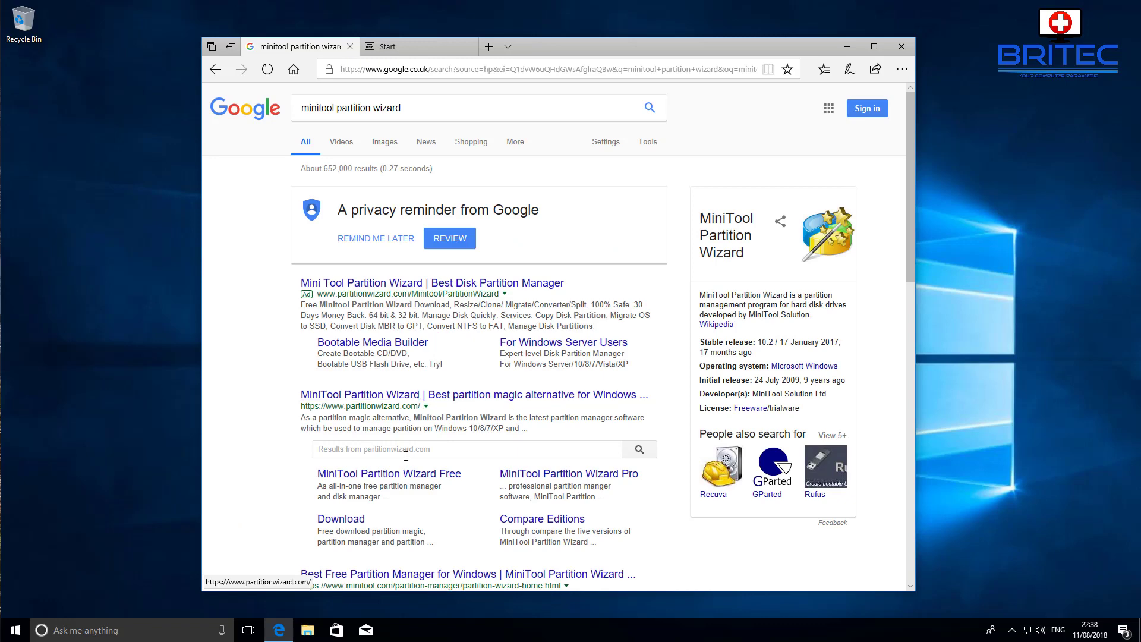
- Open the MiniTool Partition Wizard Free page and start its download
left_click(403, 481)
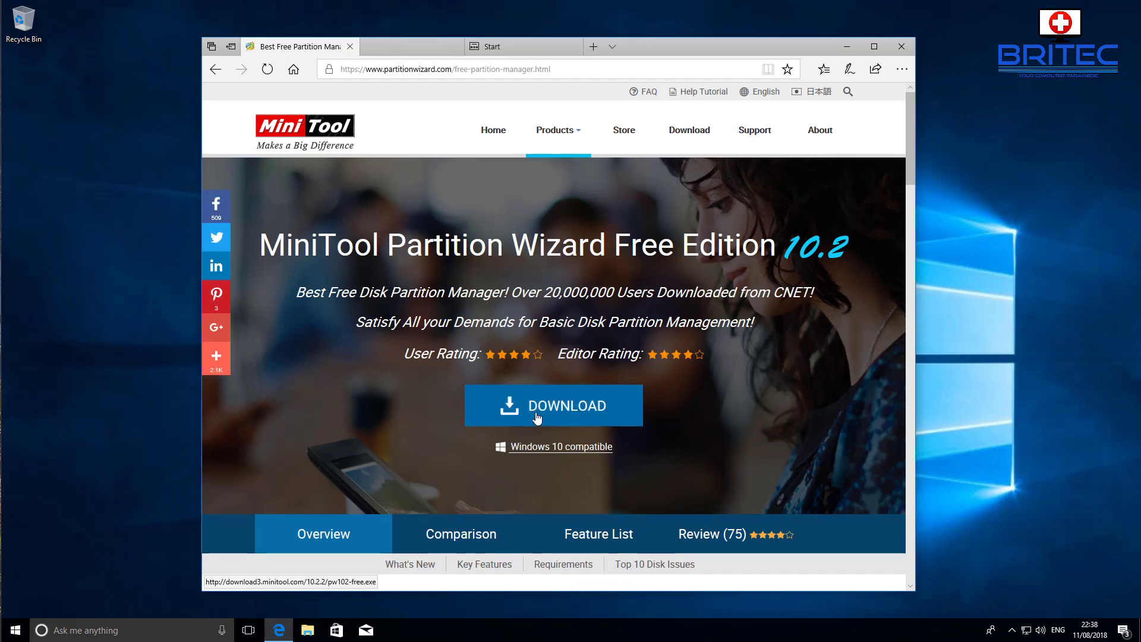
left_click(537, 419)
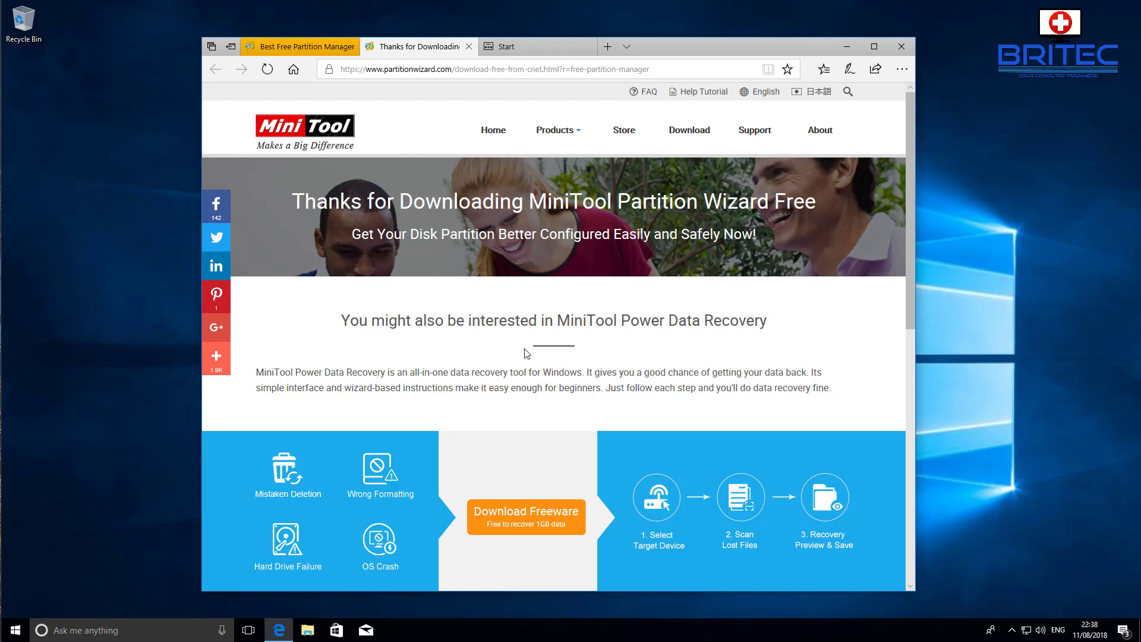
scroll(526, 353, "down", 15)
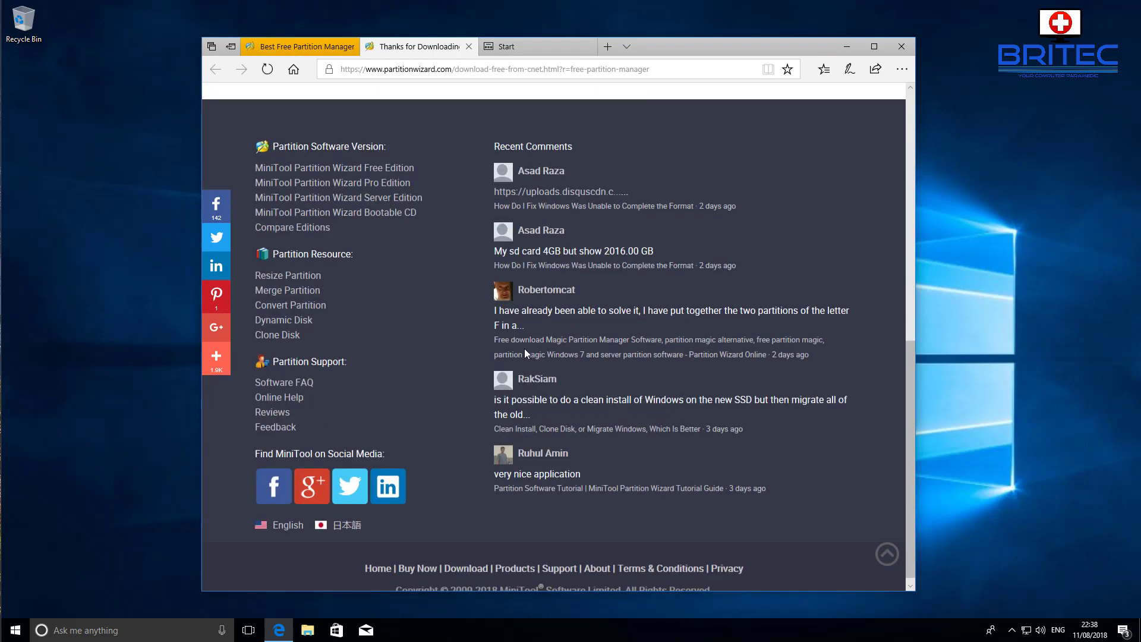
scroll(524, 348, "up", 15)
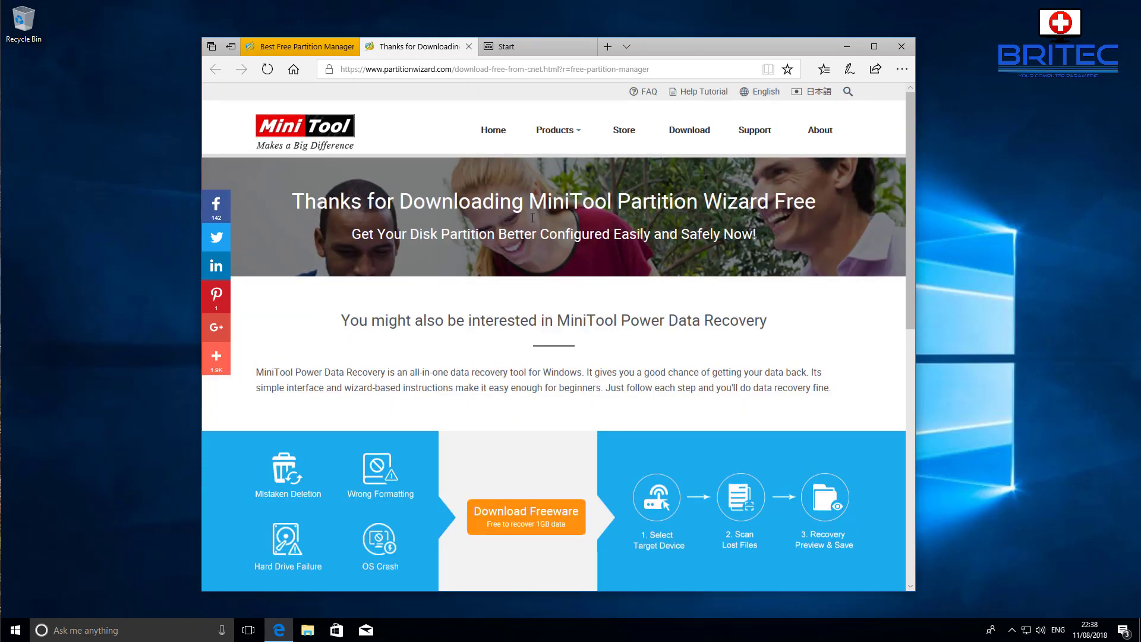
- Save the pw102-free.exe installer to the Desktop via Save as
left_click(309, 49)
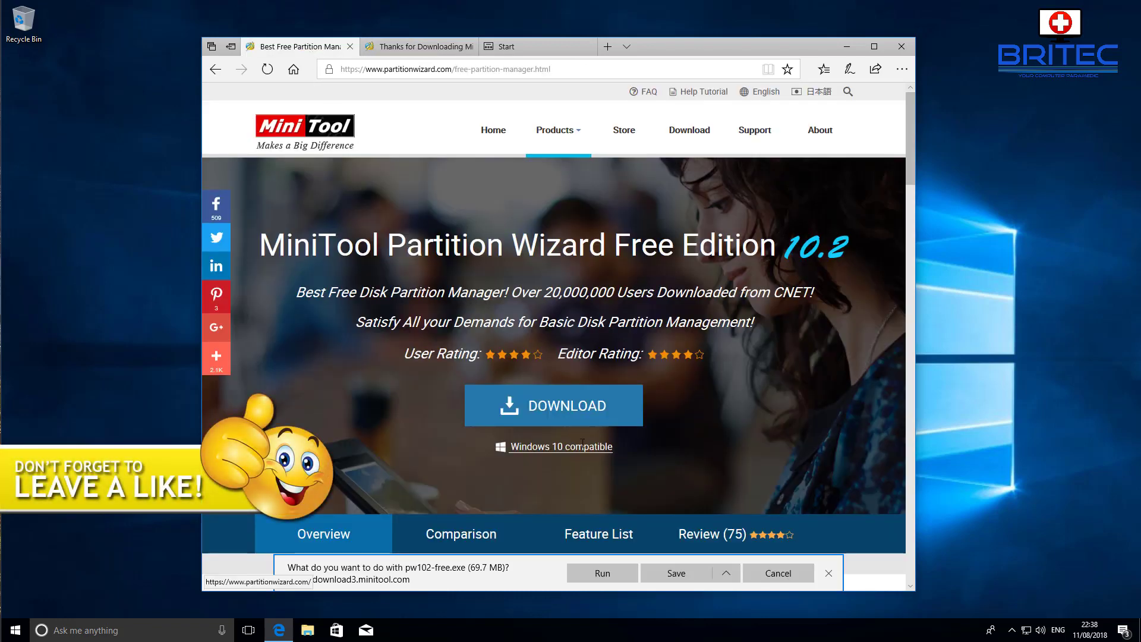
left_click(729, 571)
left_click(716, 550)
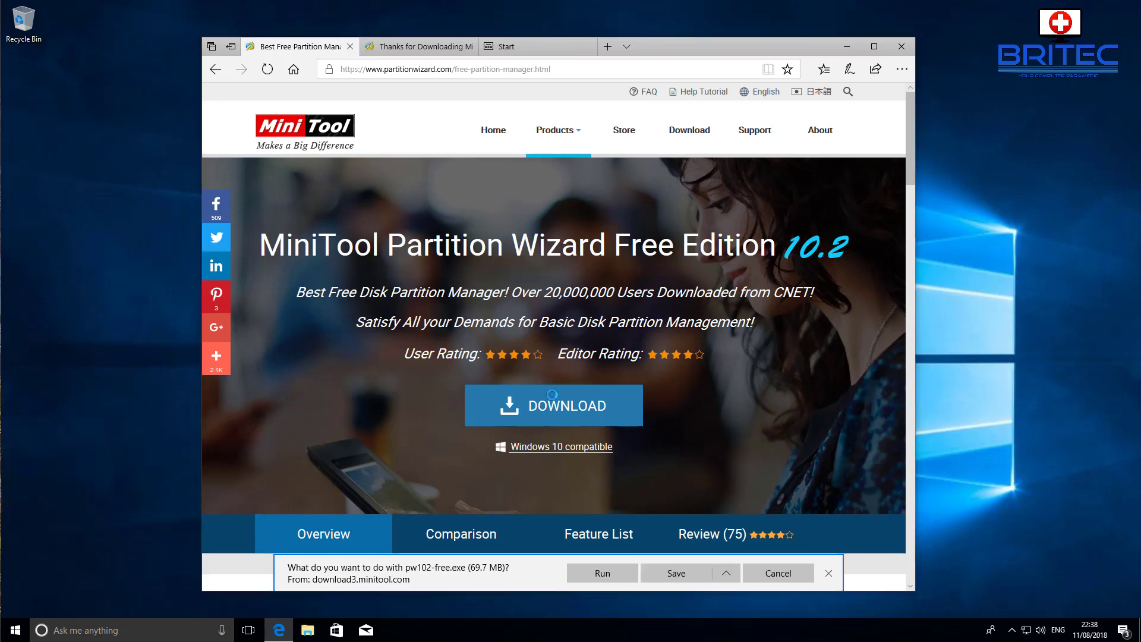
left_click_drag(447, 63, 536, 190)
left_click(347, 256)
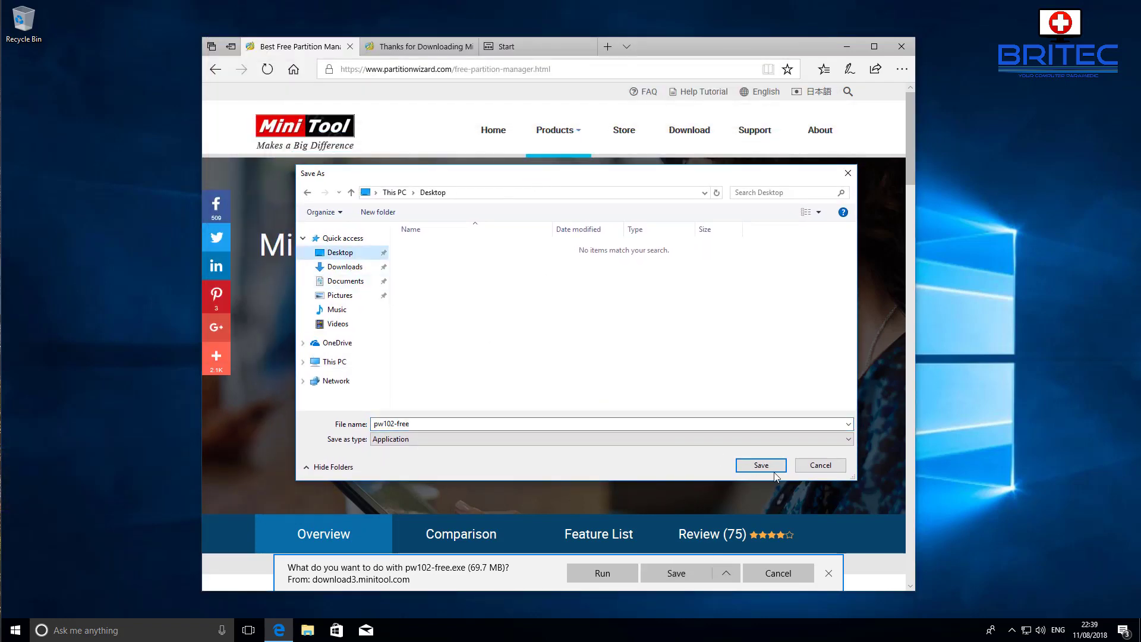
left_click(761, 465)
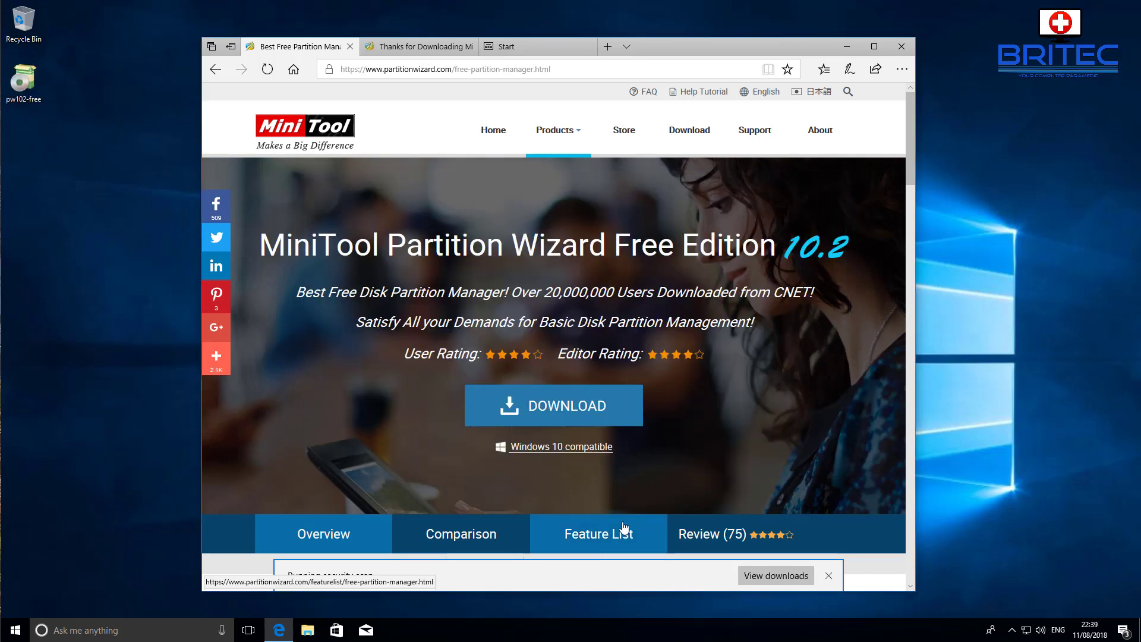
- Run the installer, allow it through UAC, close Edge, and choose English
left_click(638, 573)
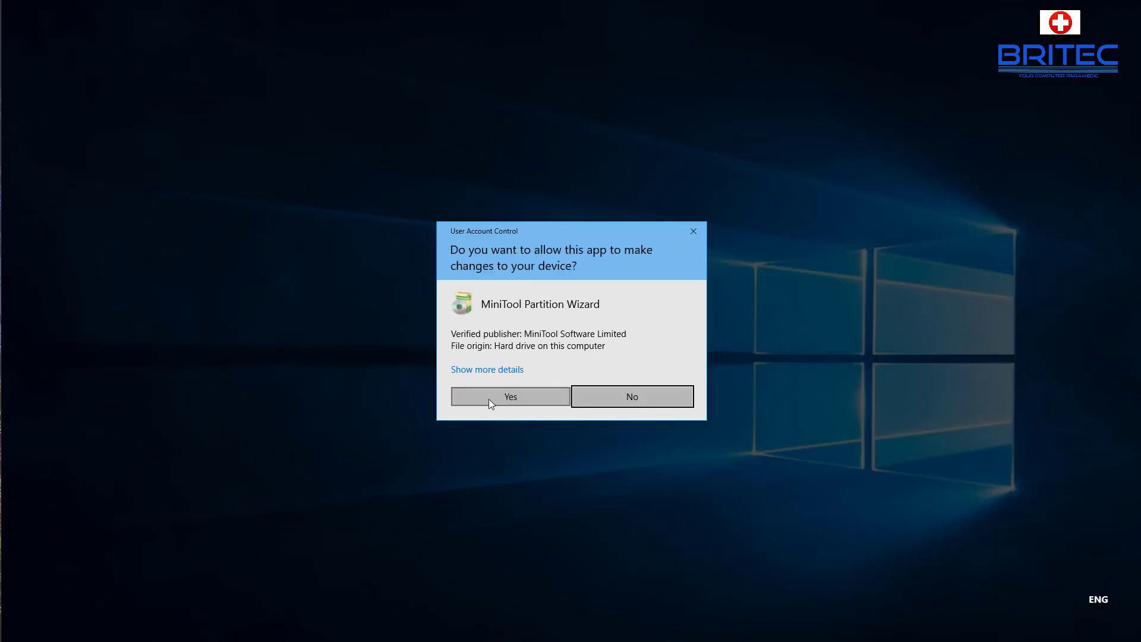
left_click(488, 398)
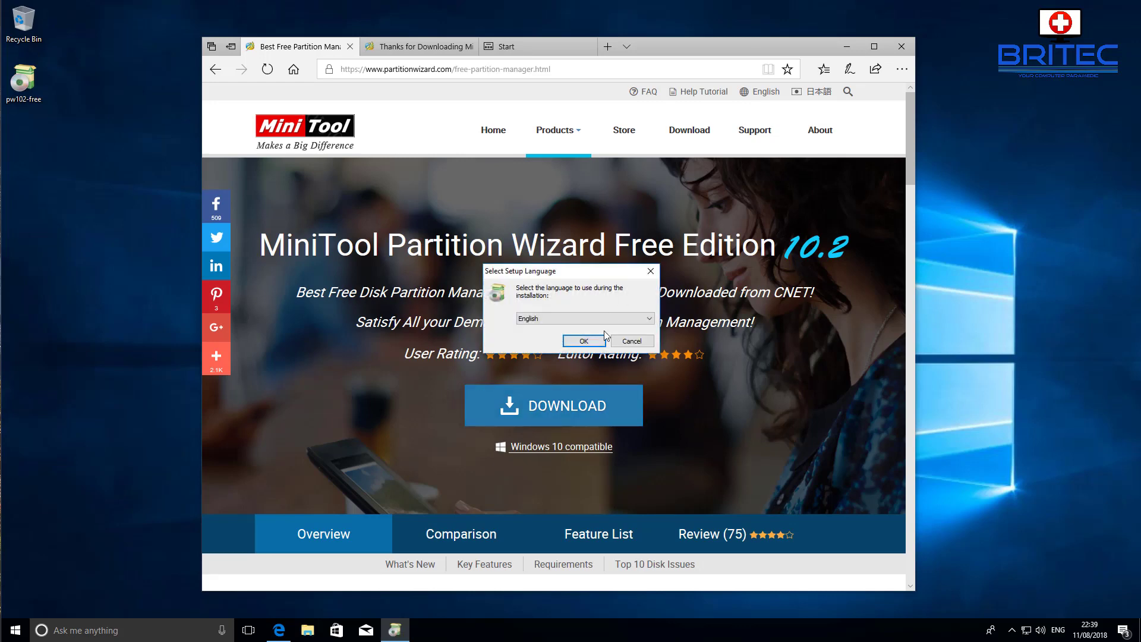
left_click(902, 46)
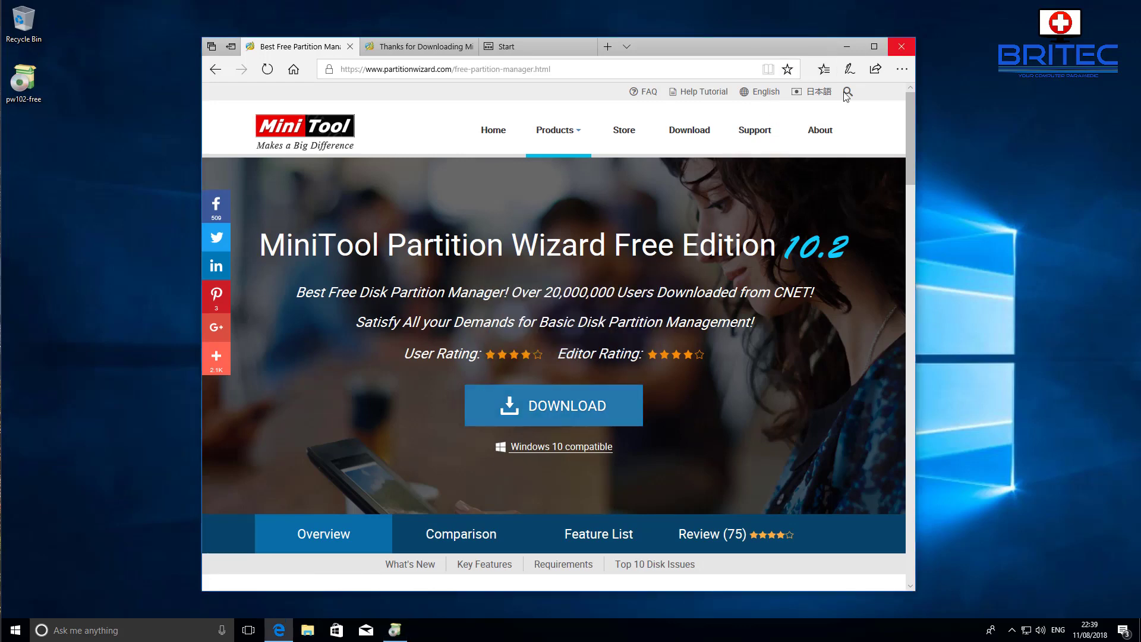
left_click(516, 349)
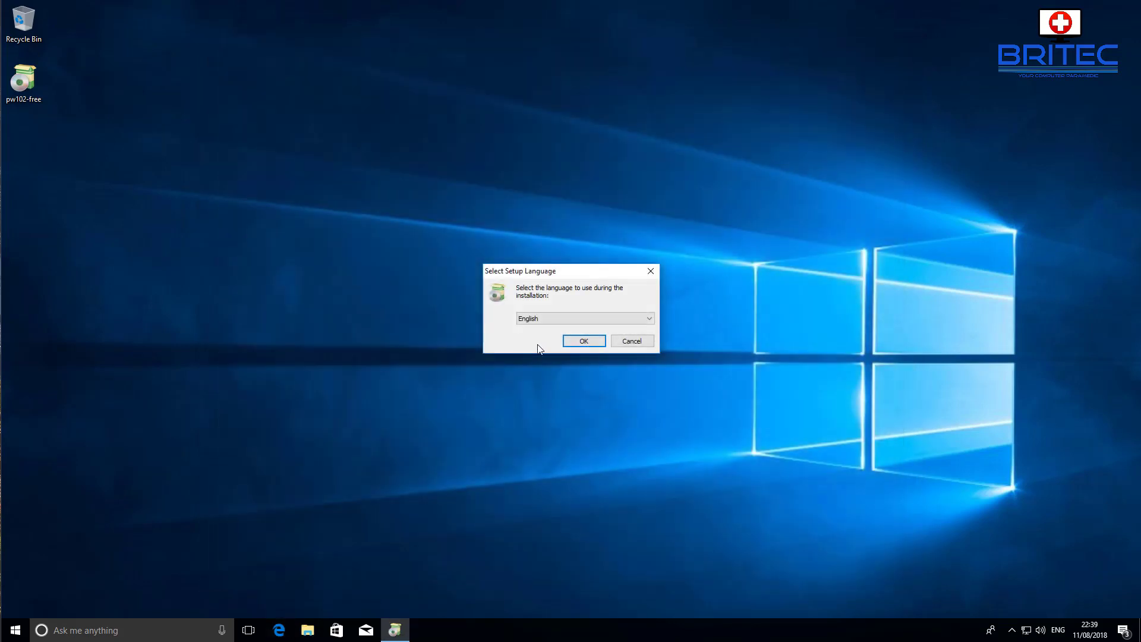
left_click(588, 343)
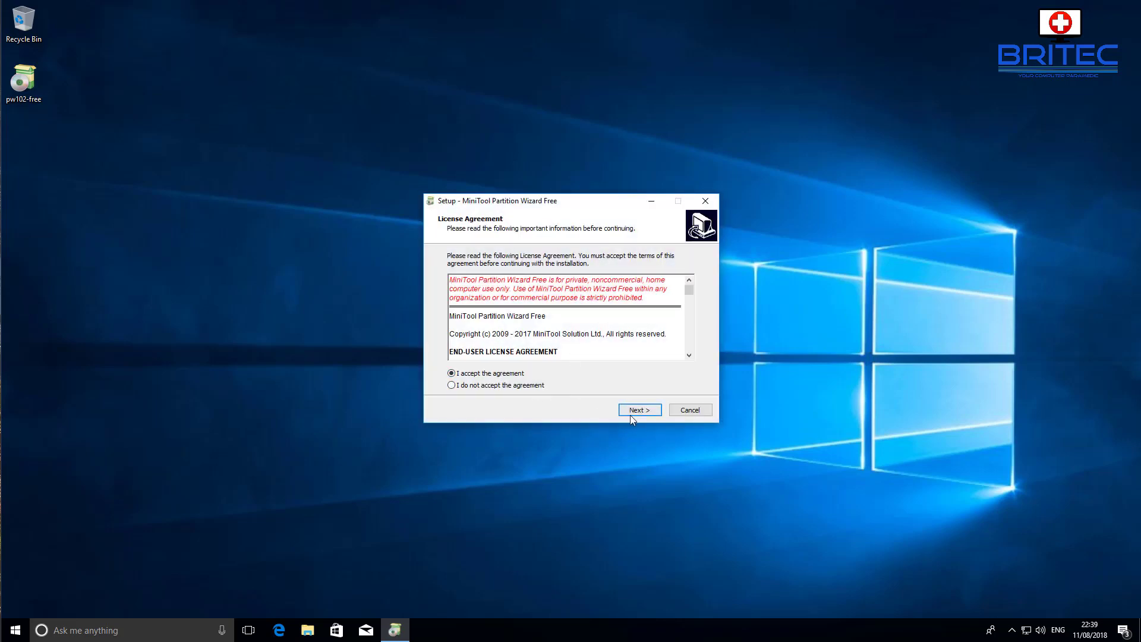
- Accept the licence, keep default folders and desktop shortcut, decline Norton, and install
left_click(631, 415)
left_click(632, 415)
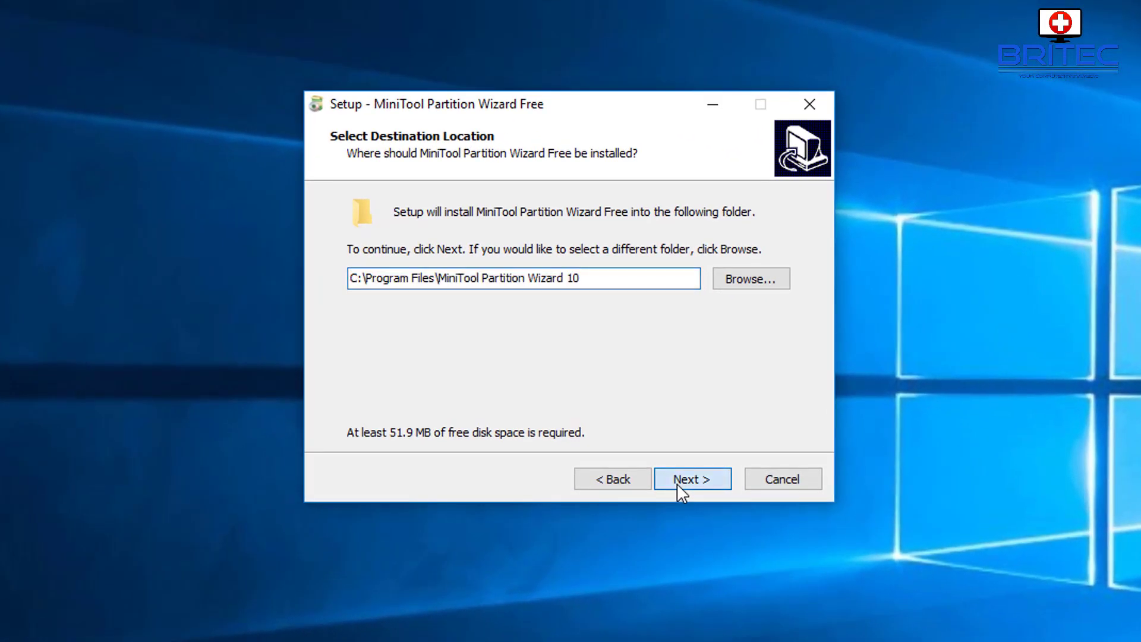
left_click(678, 484)
left_click(682, 484)
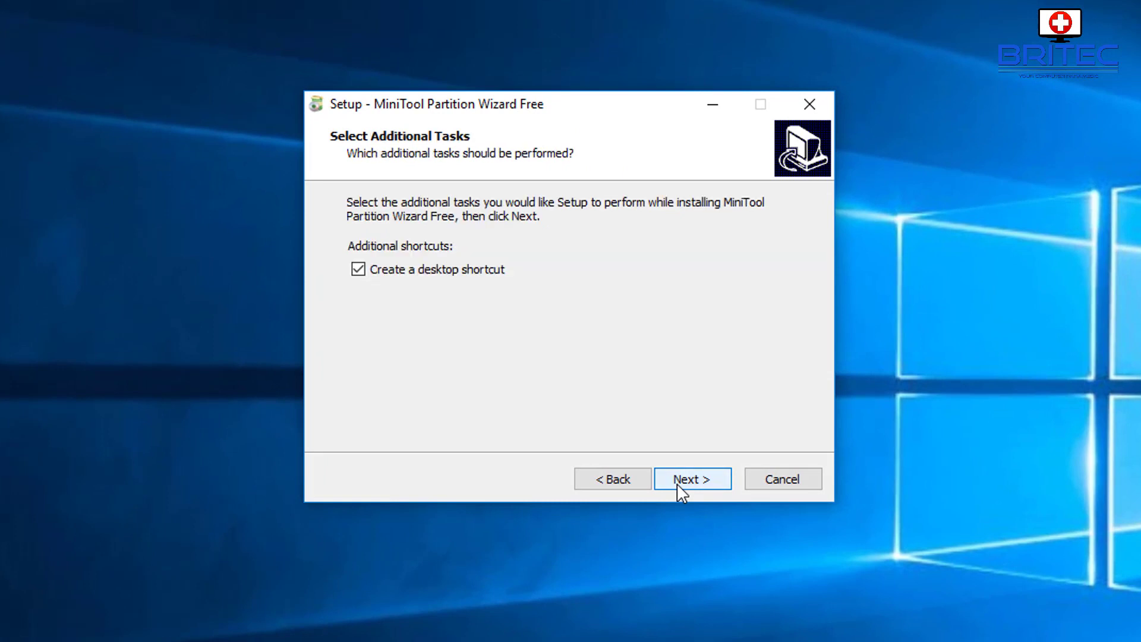
left_click(677, 484)
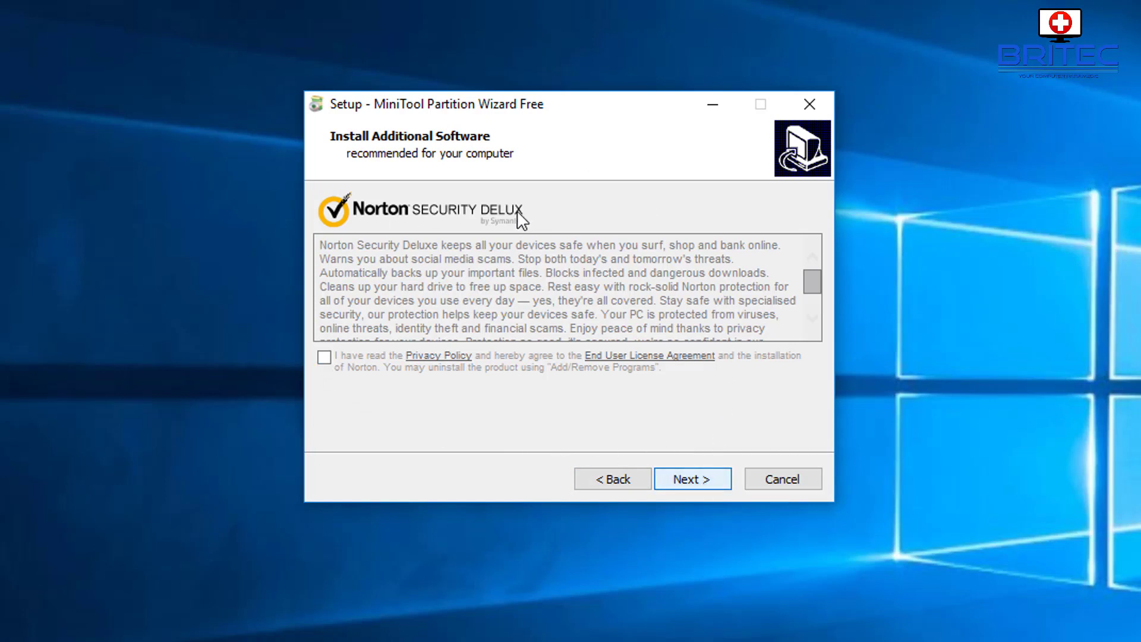
left_click(701, 475)
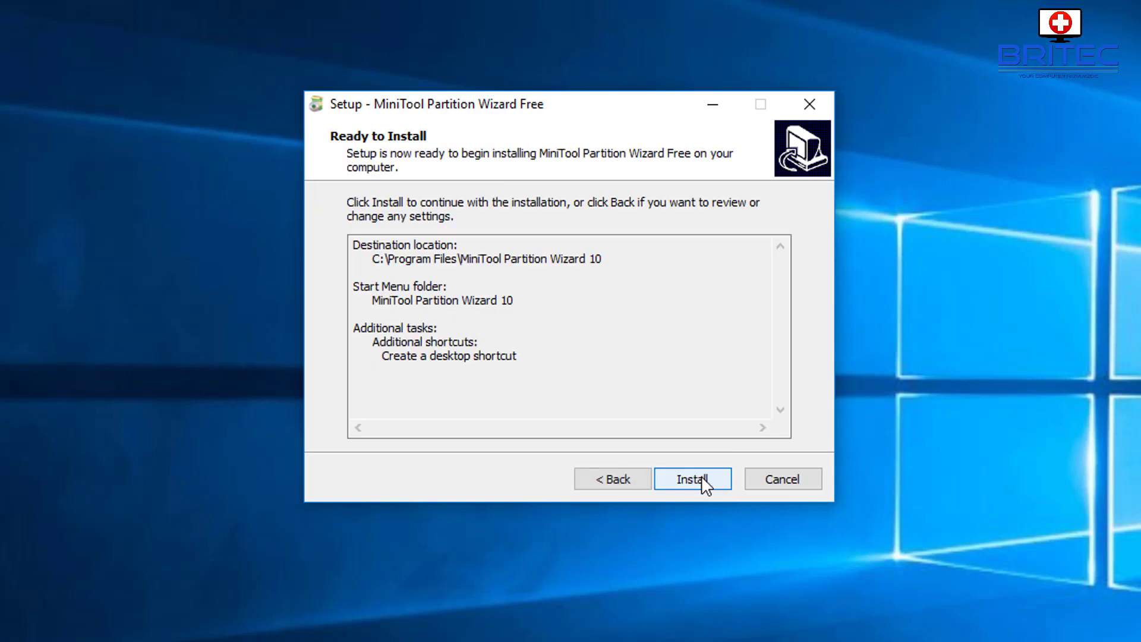
left_click(701, 476)
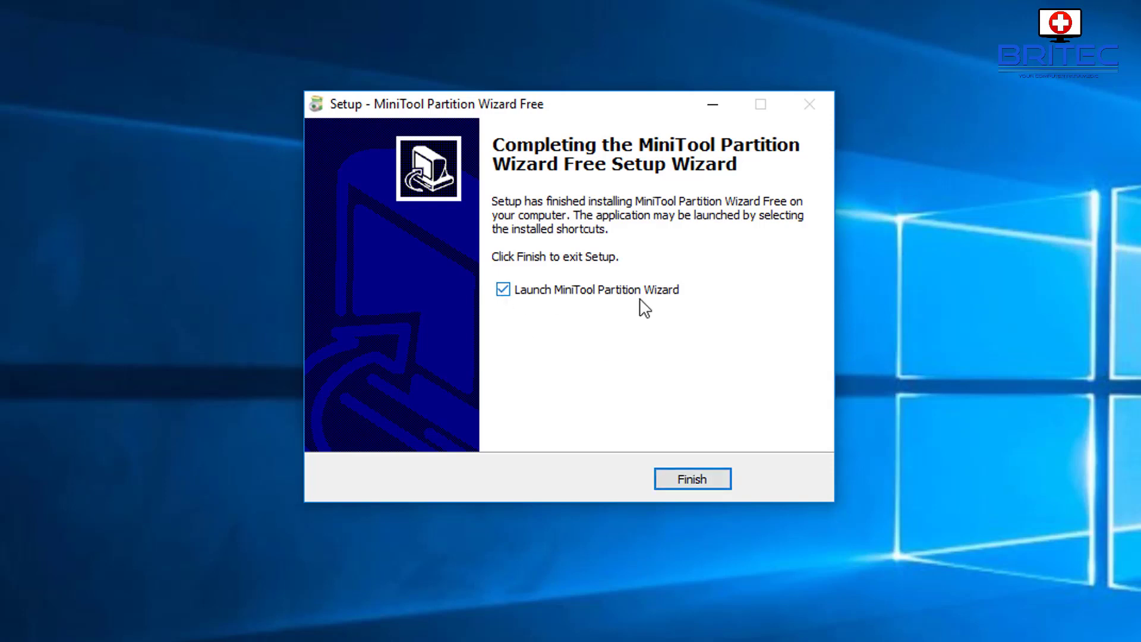
- Launch Partition Wizard Free 10.2.3 and select the 21.17 GB Ext4 partition
left_click(676, 478)
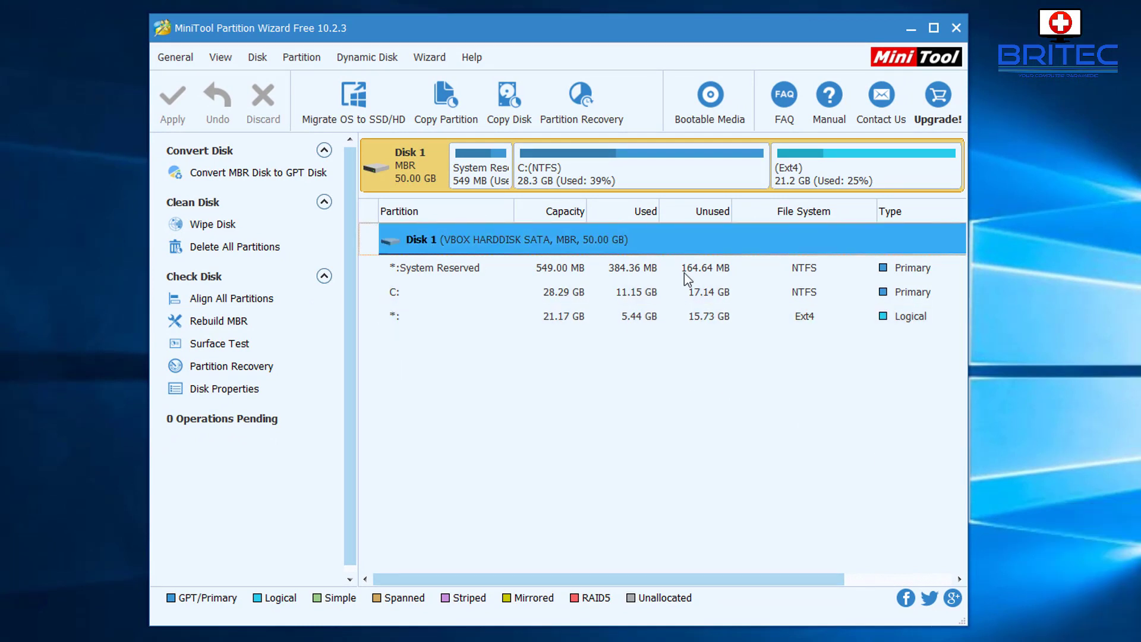
left_click(792, 177)
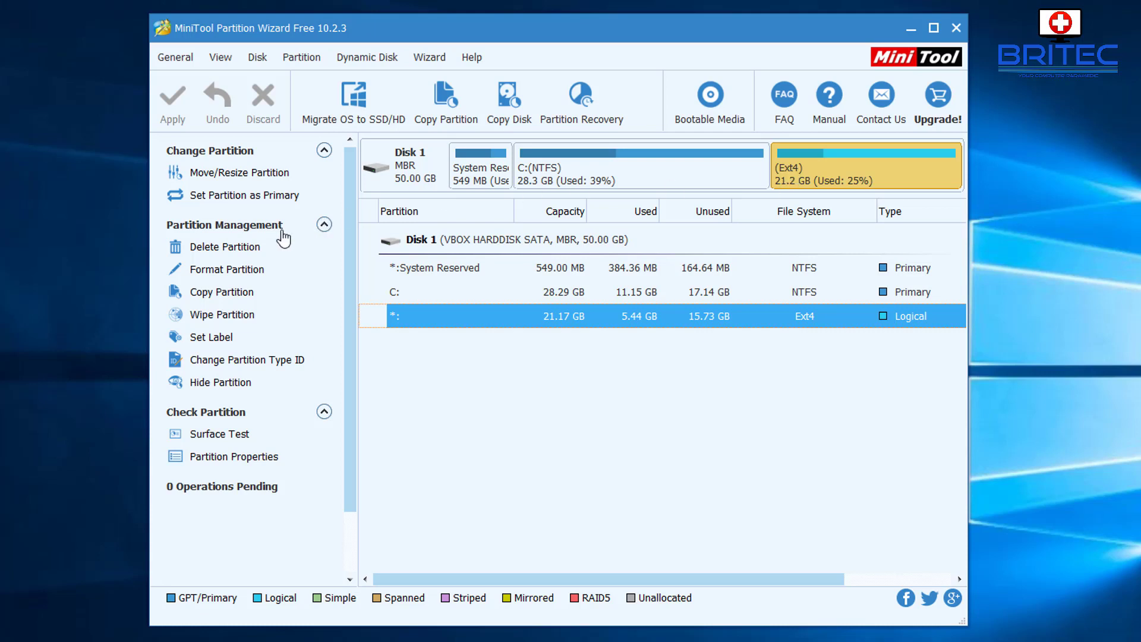
- Delete the Ext4 partition, leaving 21.17 GB unallocated after the 28.29 GB C: drive
left_click(238, 246)
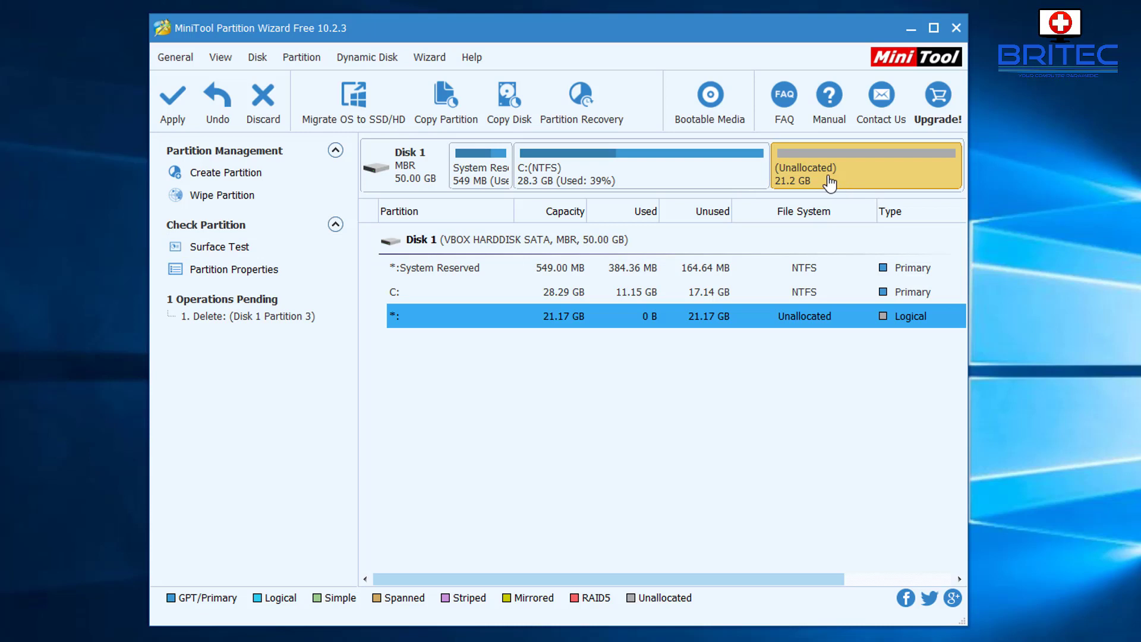
left_click(720, 173)
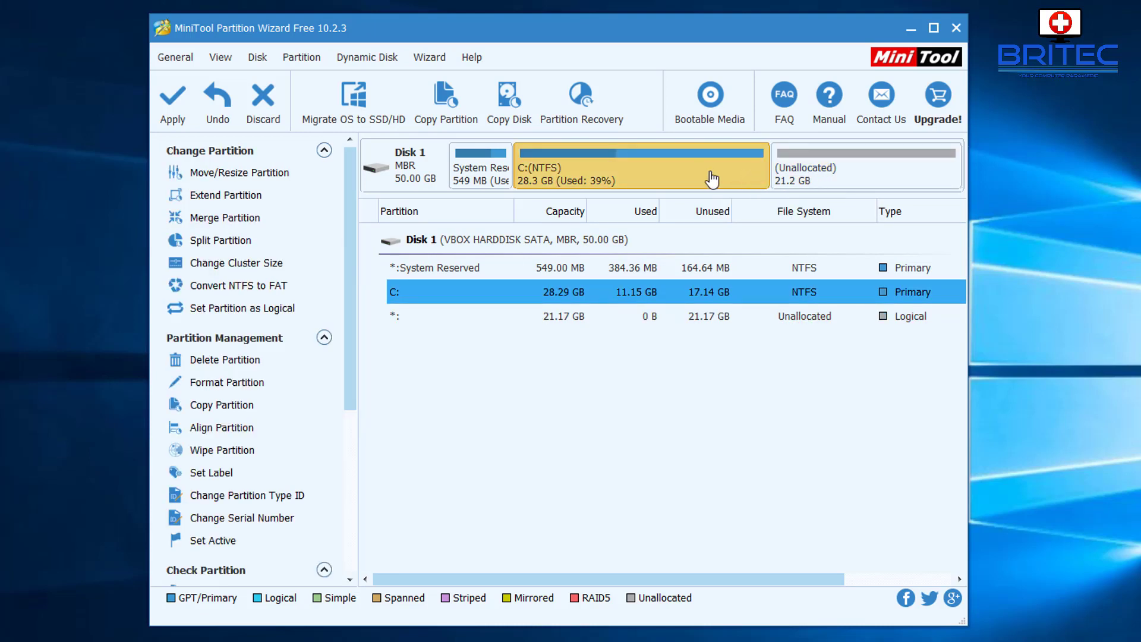
left_click(817, 178)
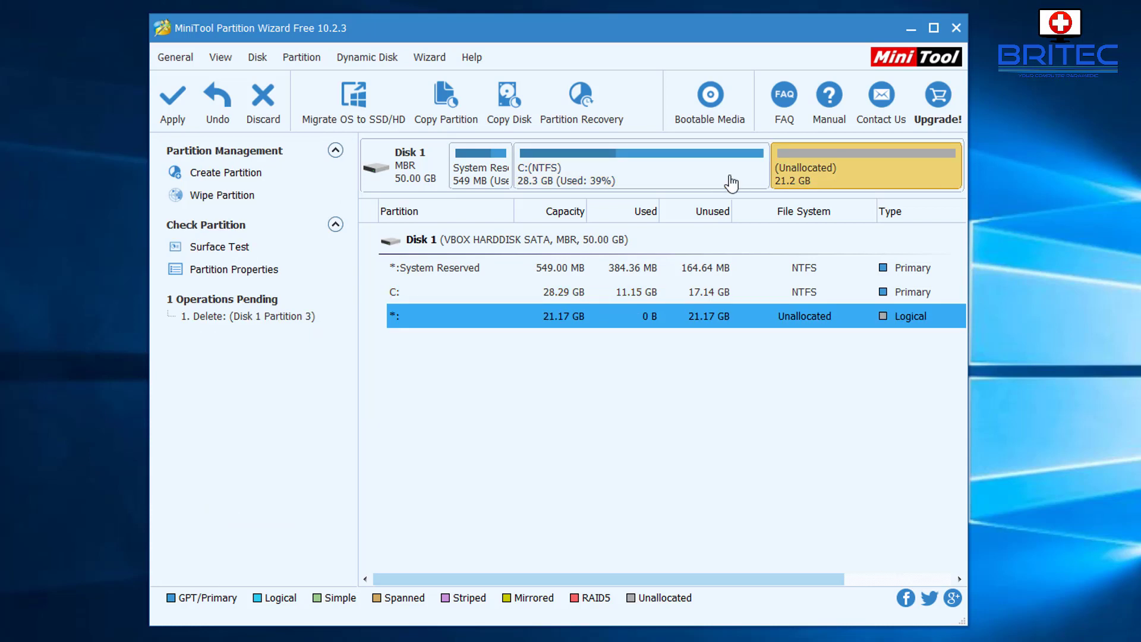
left_click(691, 179)
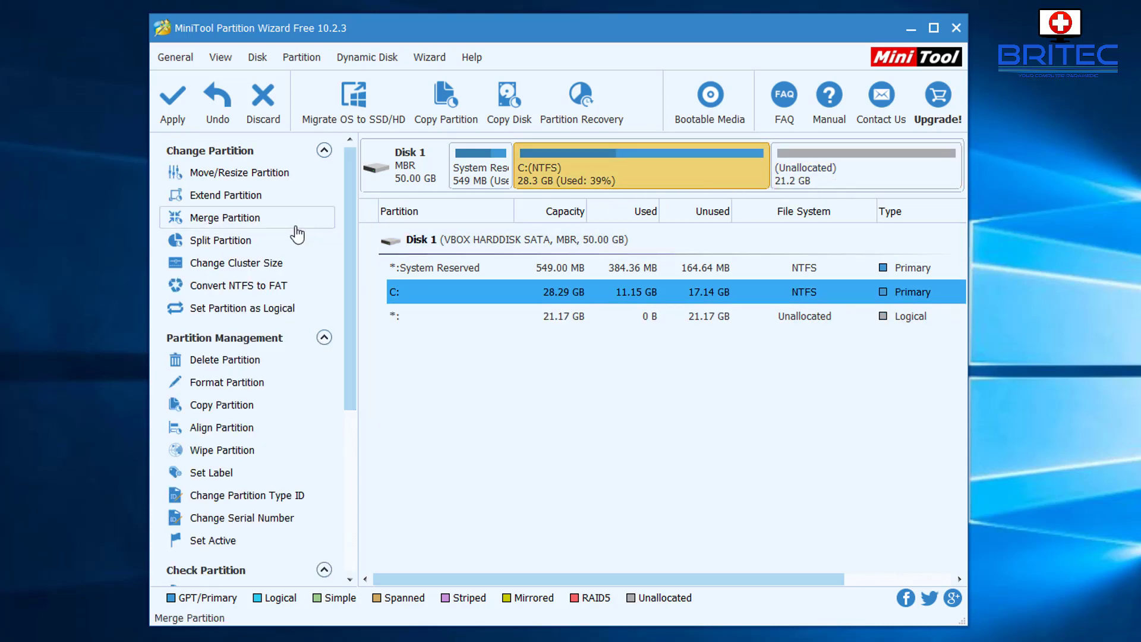
left_click(793, 172)
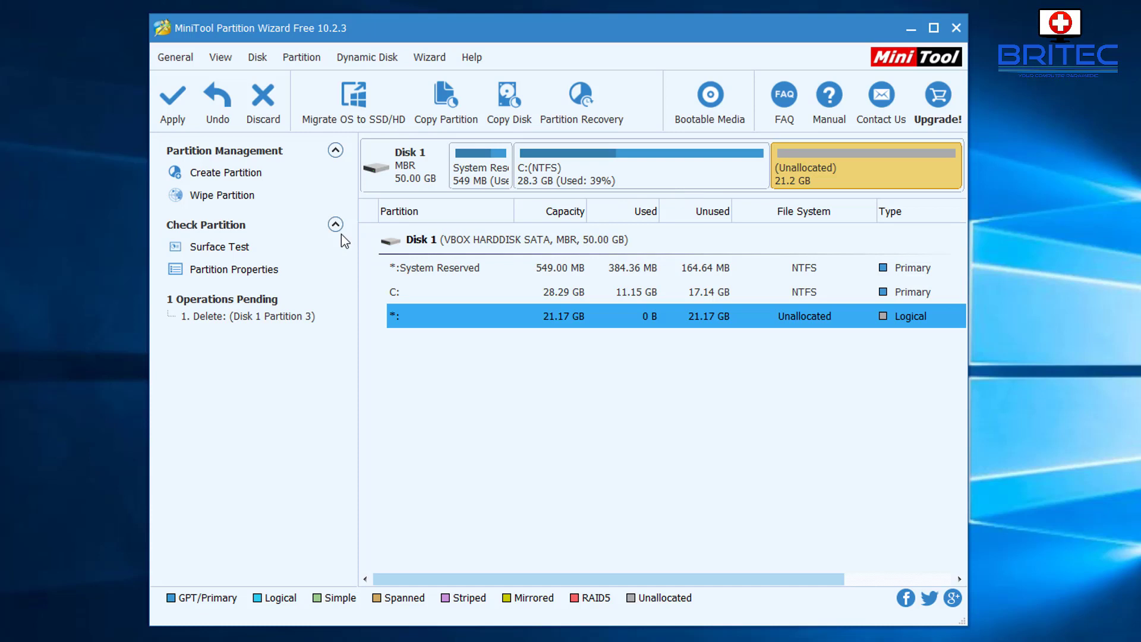
- Apply the pending deletion and confirm, leaving no operations pending
left_click(176, 113)
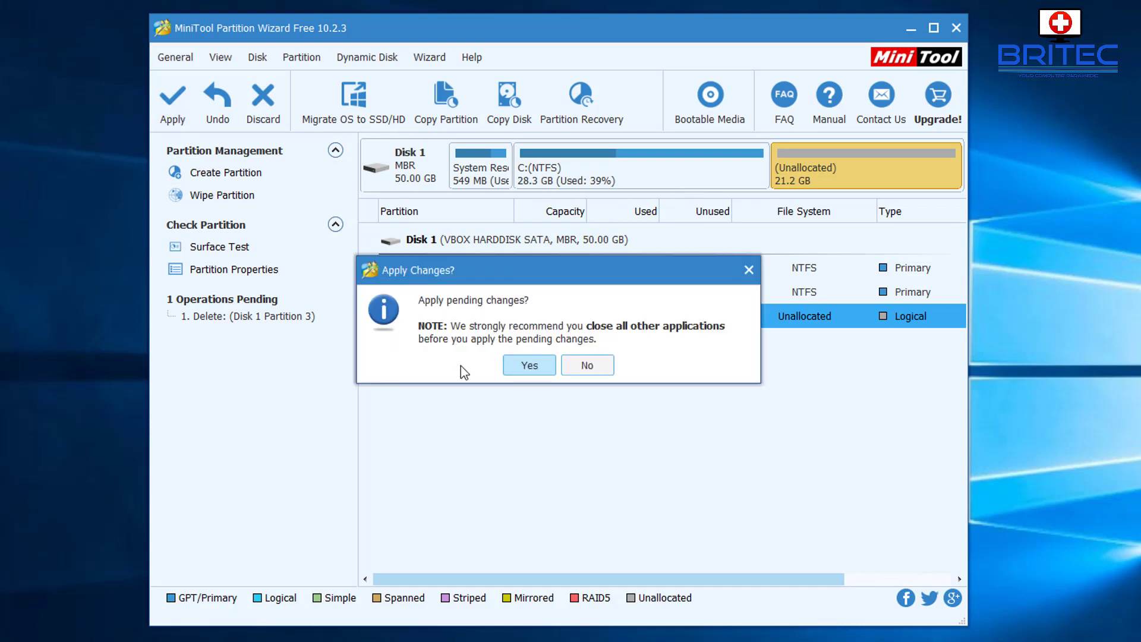
left_click(513, 369)
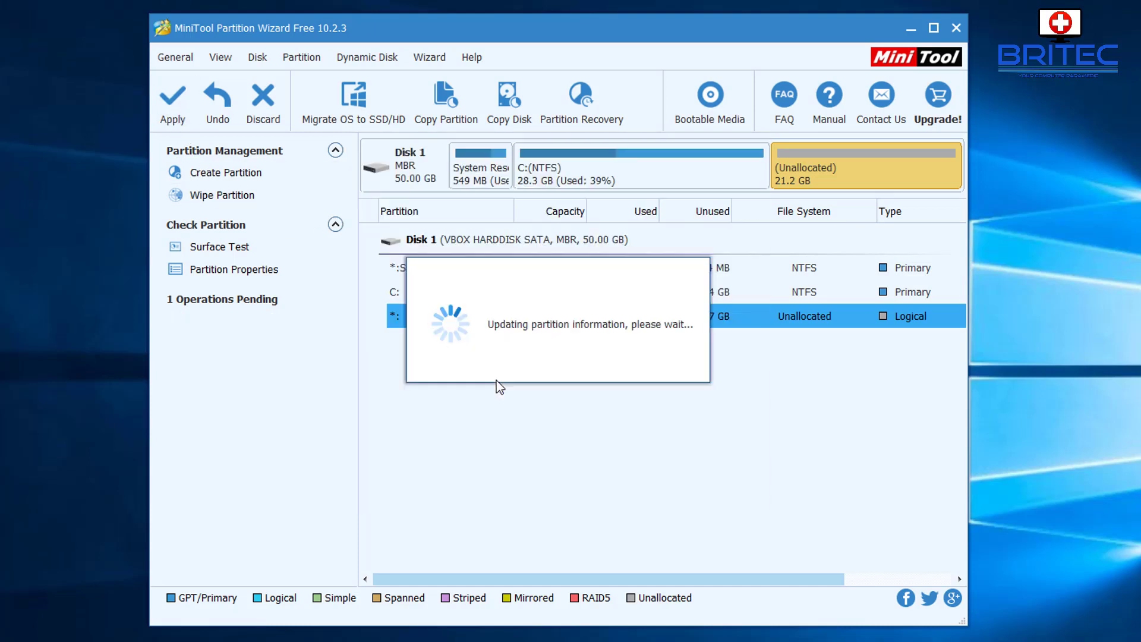
left_click(561, 355)
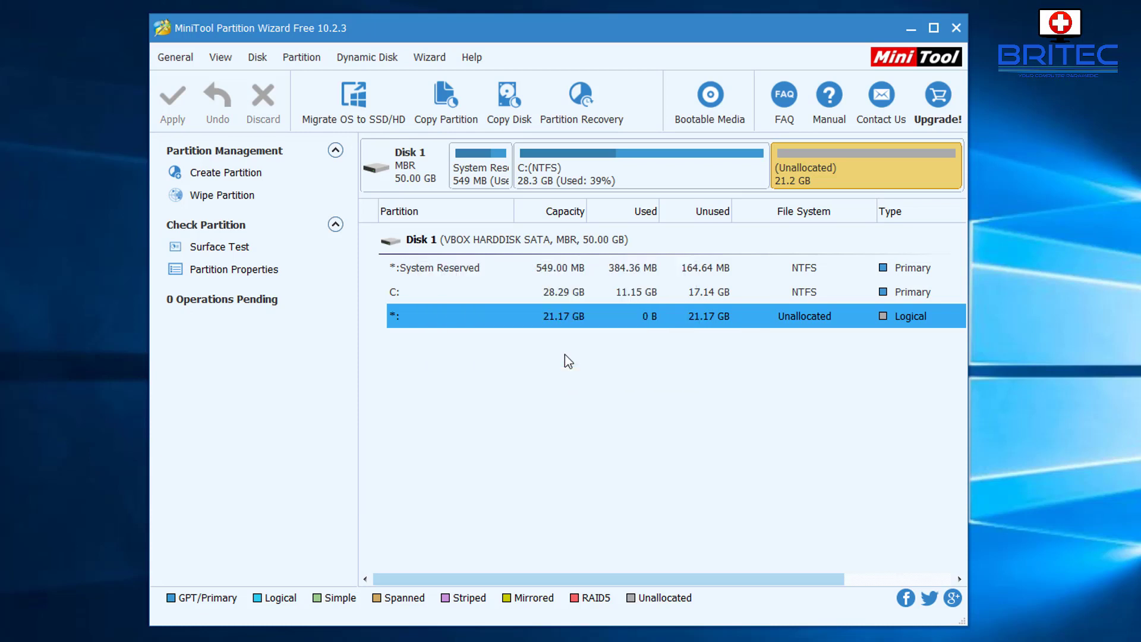
left_click(696, 174)
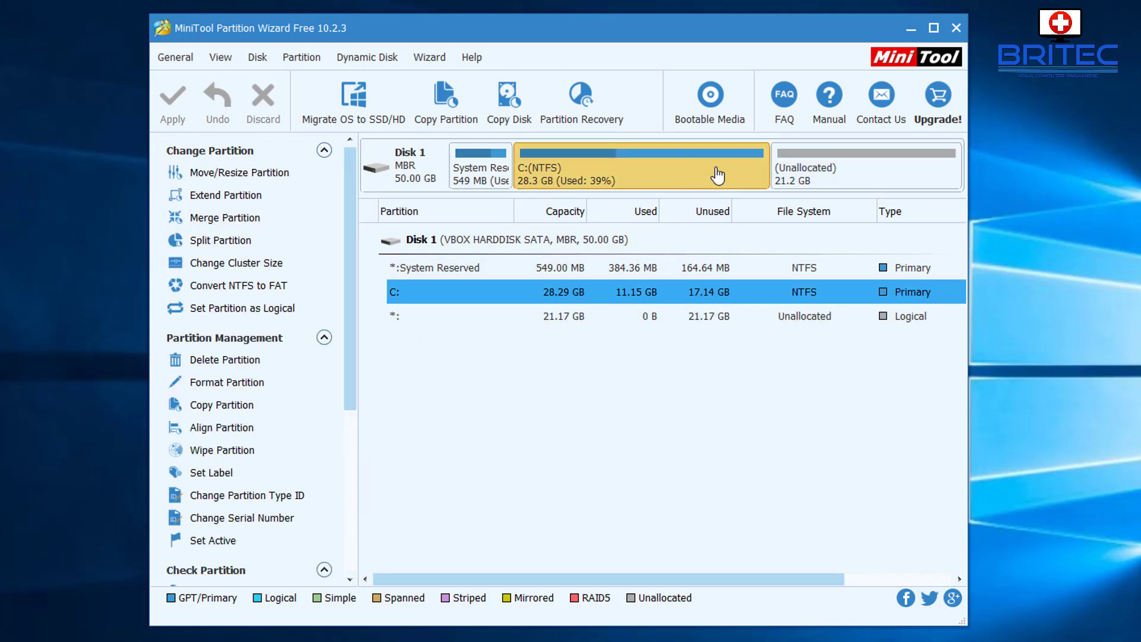
- Extend C: over all 21.18 GB of unallocated space
right_click(716, 172)
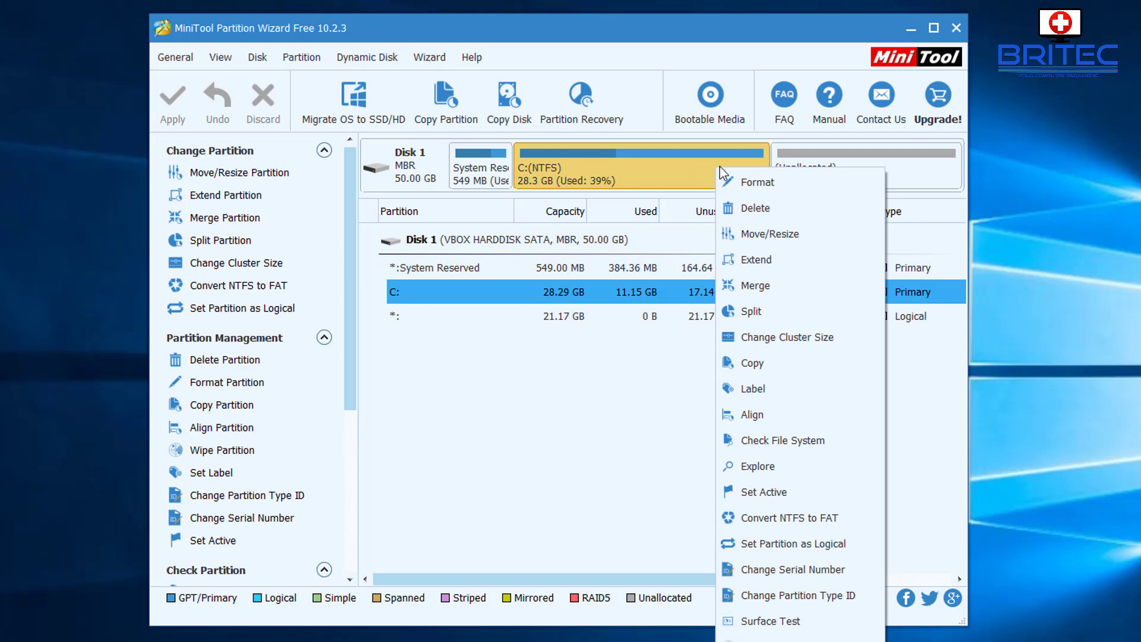
left_click(748, 259)
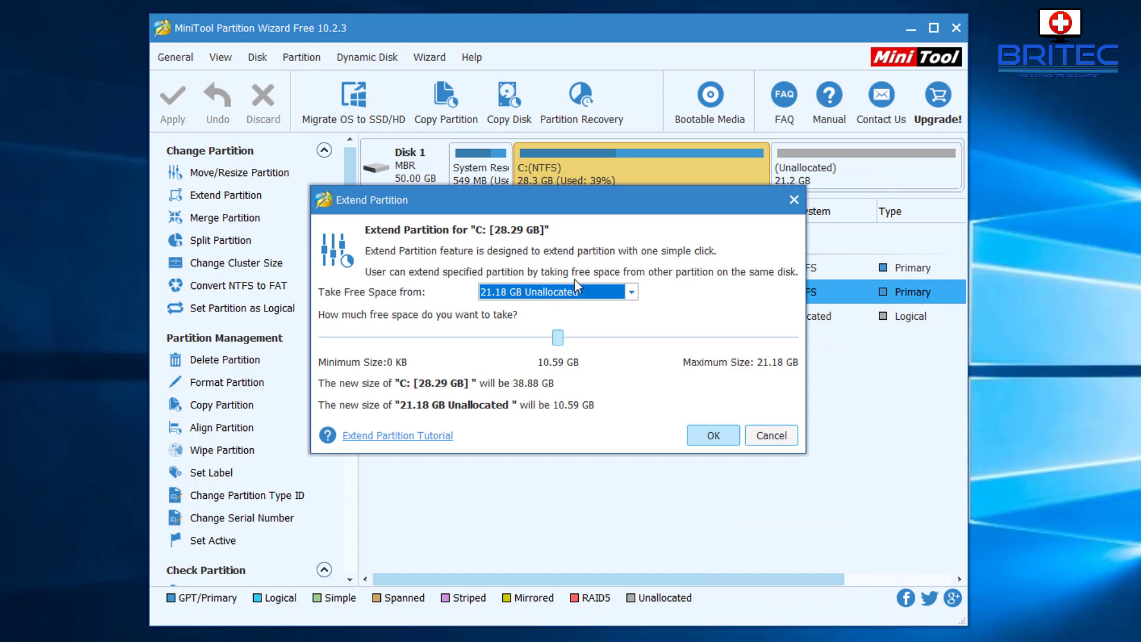
left_click_drag(525, 208, 546, 213)
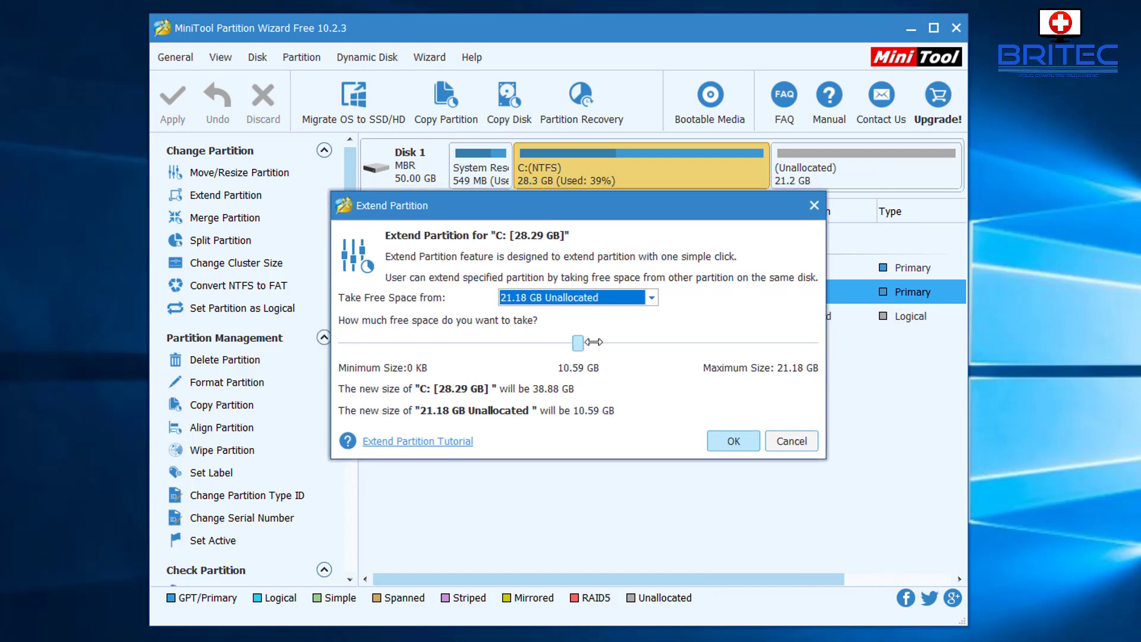
left_click_drag(577, 342, 866, 341)
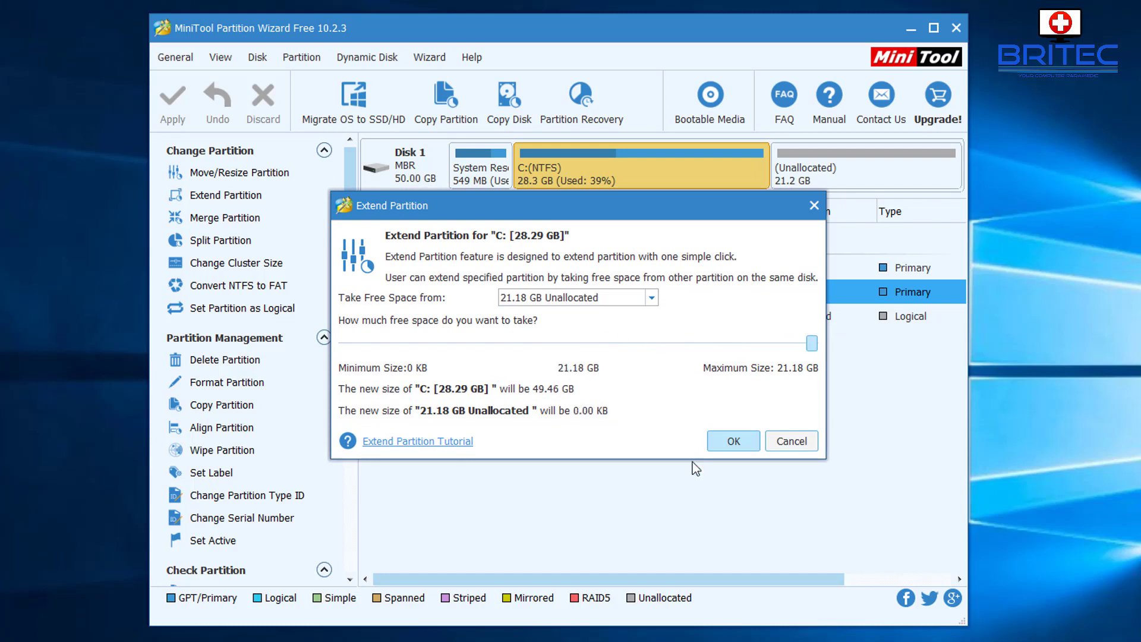
left_click(737, 441)
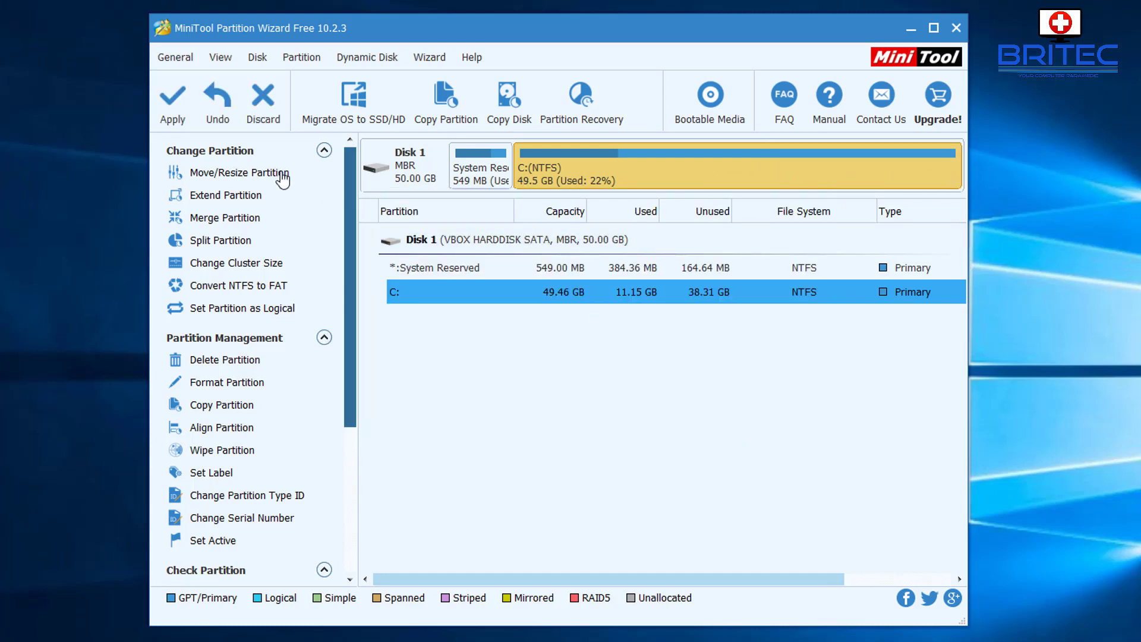
- Apply the extend operation so C: becomes 49.46 GB
left_click(185, 103)
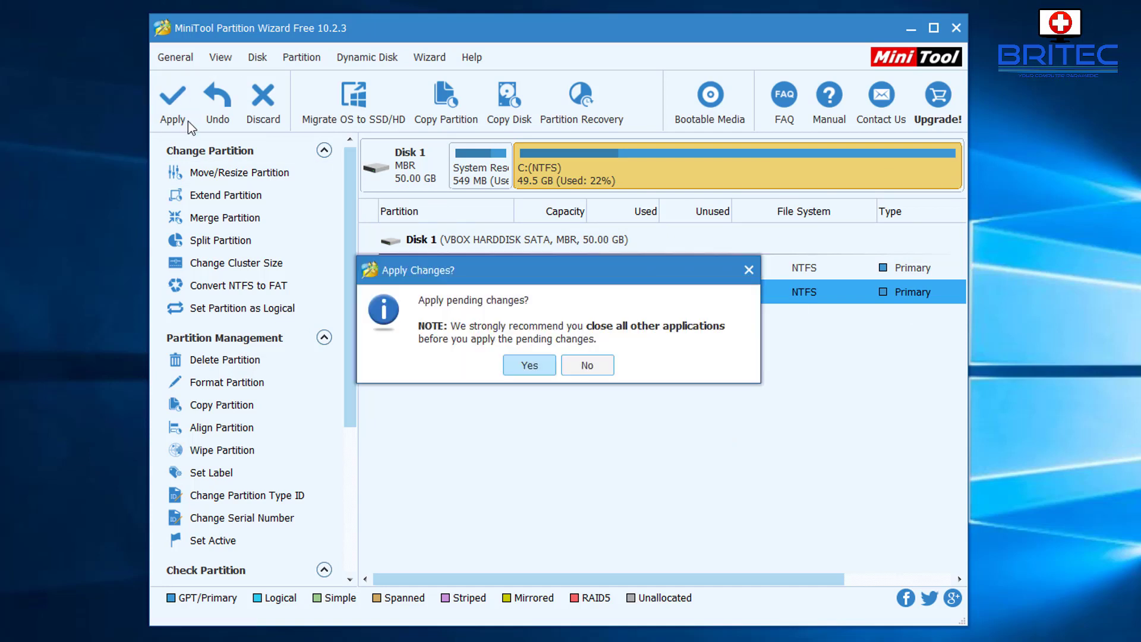
left_click(530, 364)
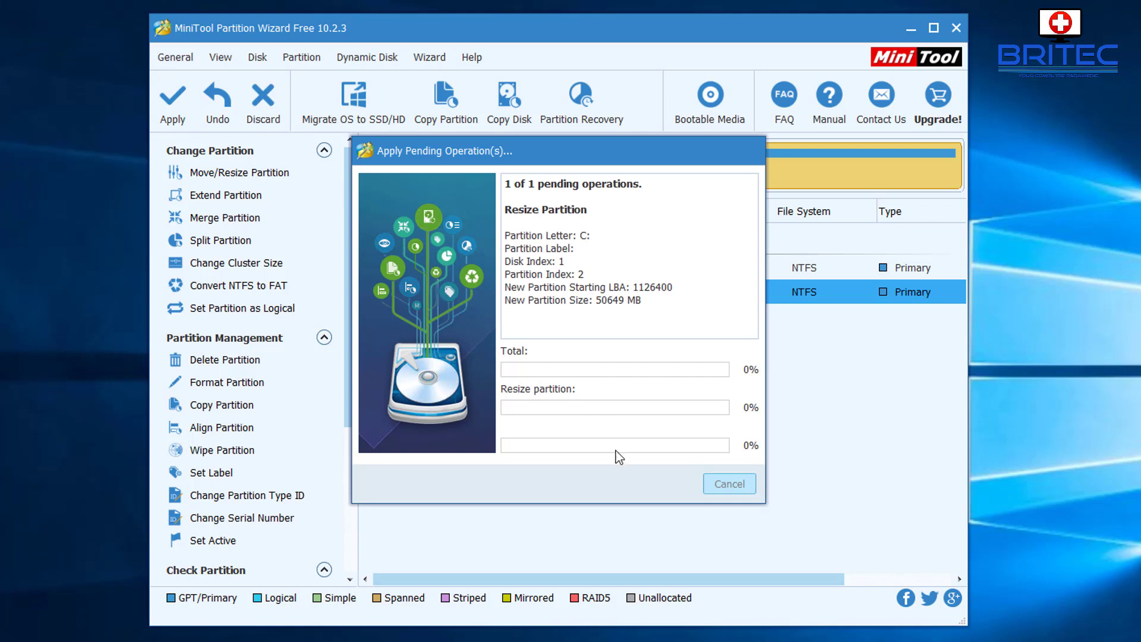
left_click(559, 356)
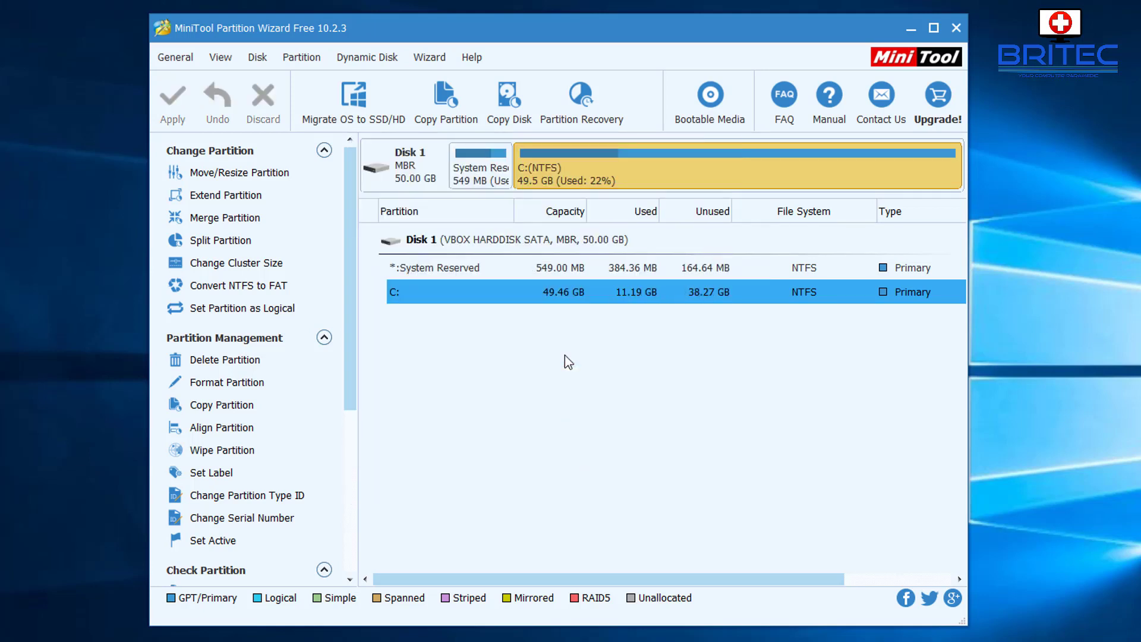
- Queue Rebuild MBR on Disk 1 and apply it successfully
left_click(473, 299)
left_click(407, 174)
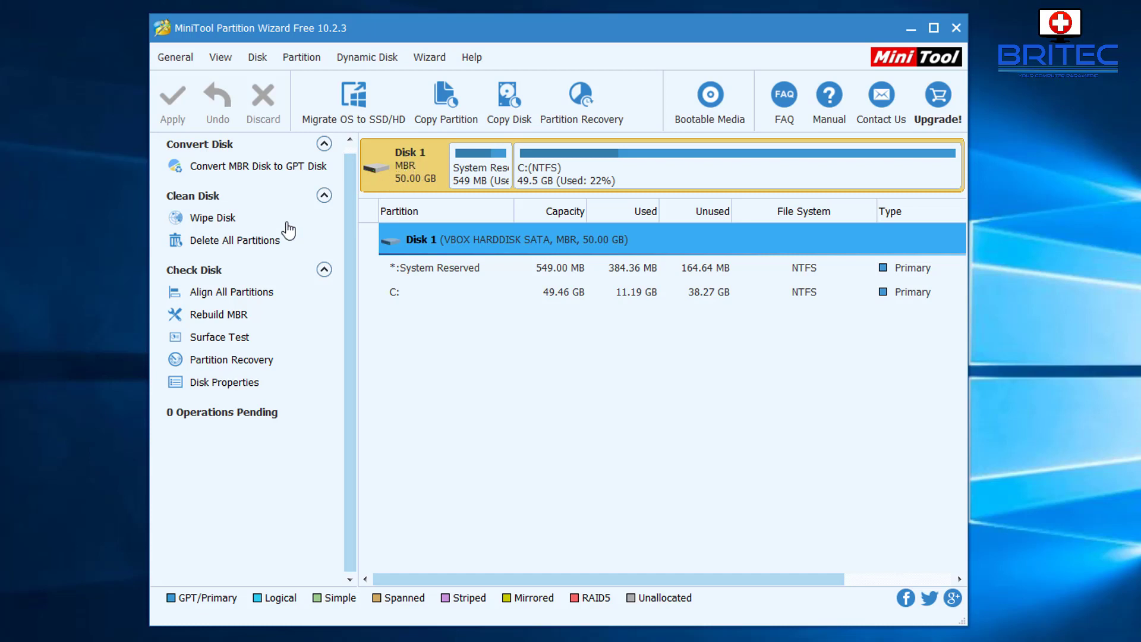
left_click(214, 315)
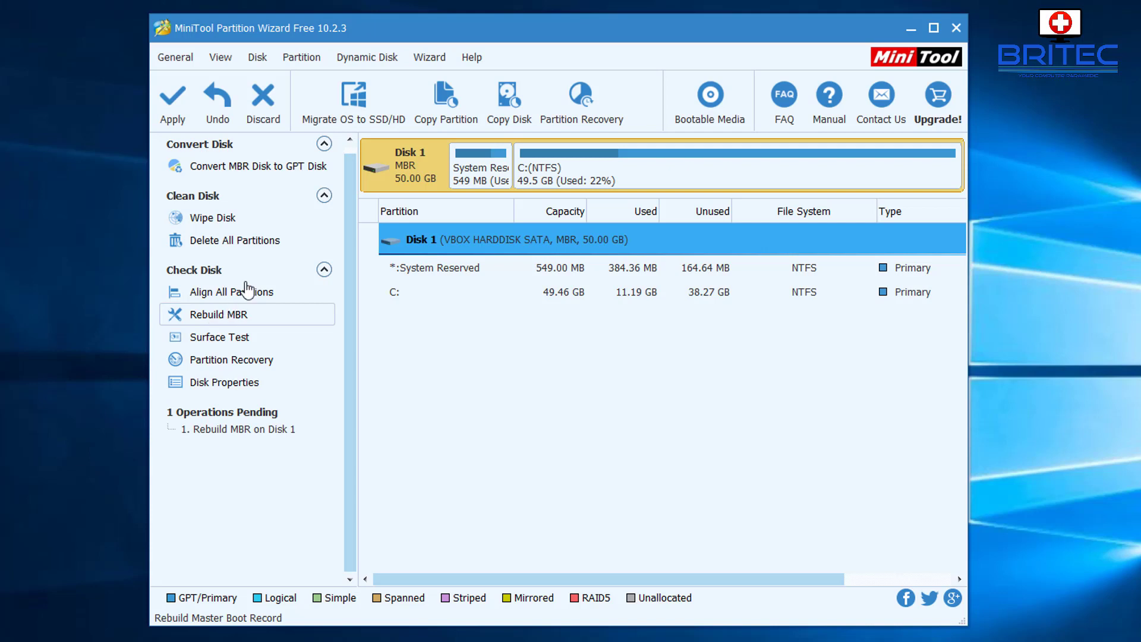
left_click(173, 112)
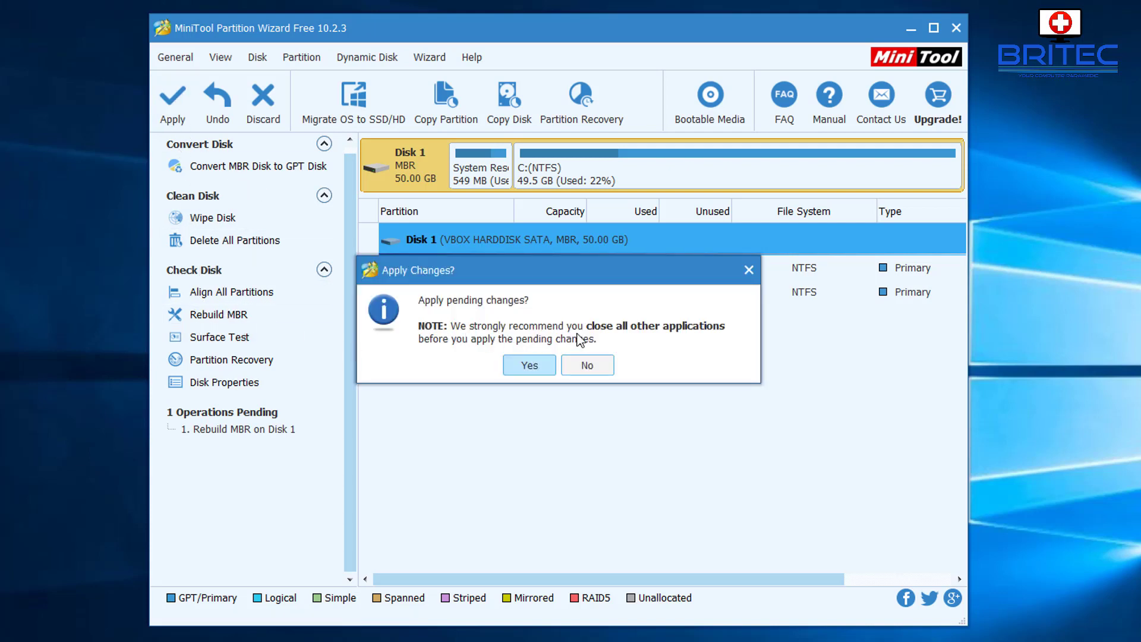
left_click(526, 367)
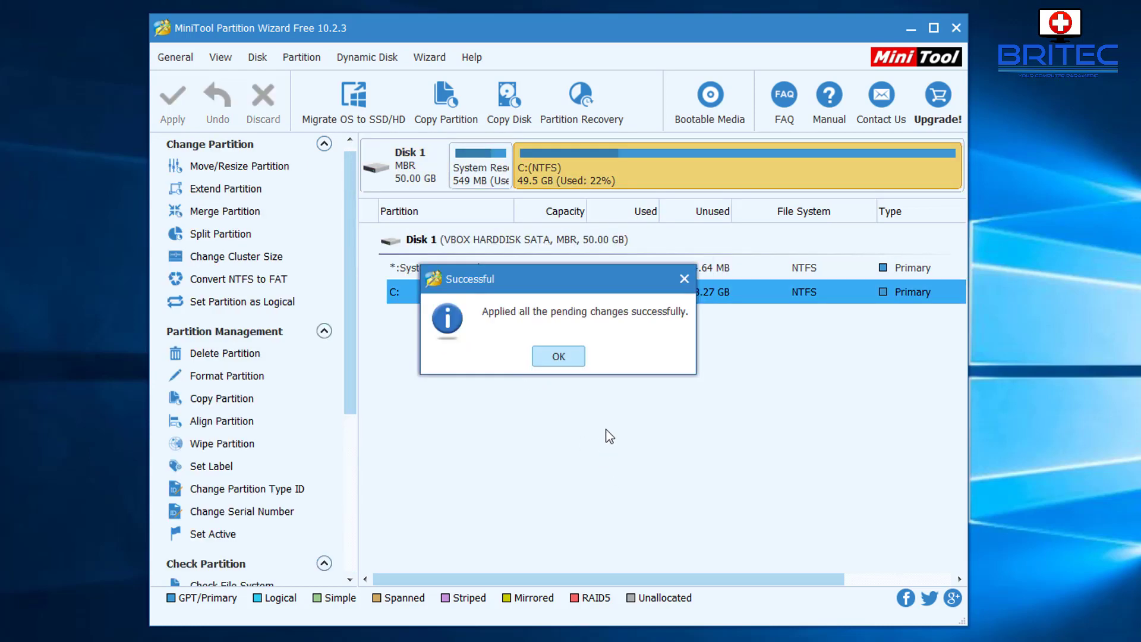
left_click(554, 357)
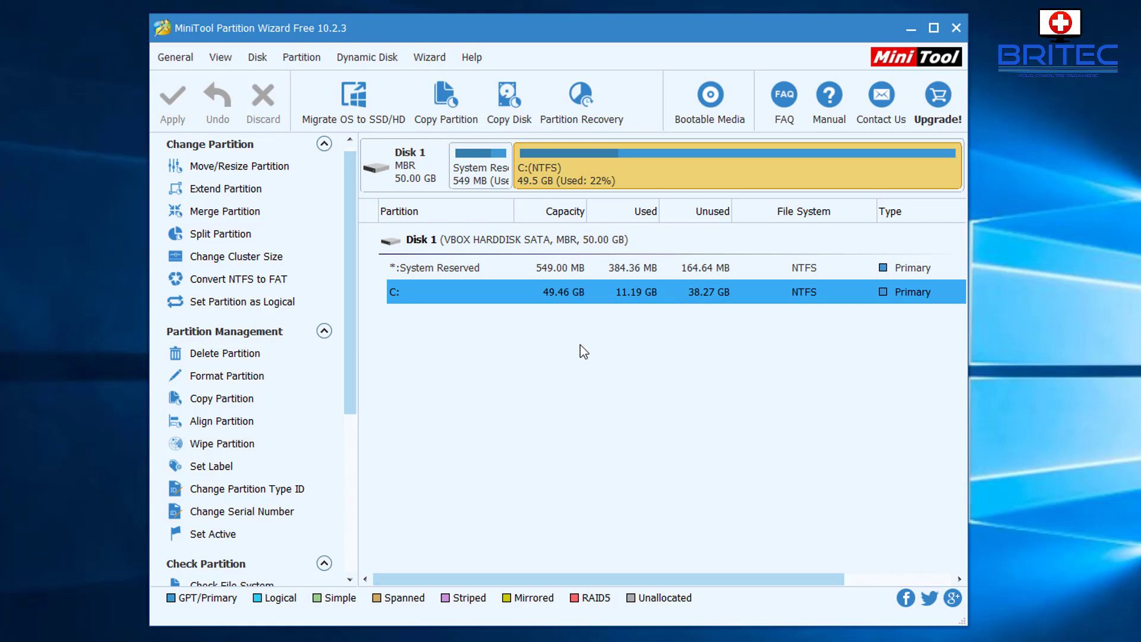
- Close Partition Wizard and restart Windows 10 from the Start menu power options
left_click(955, 30)
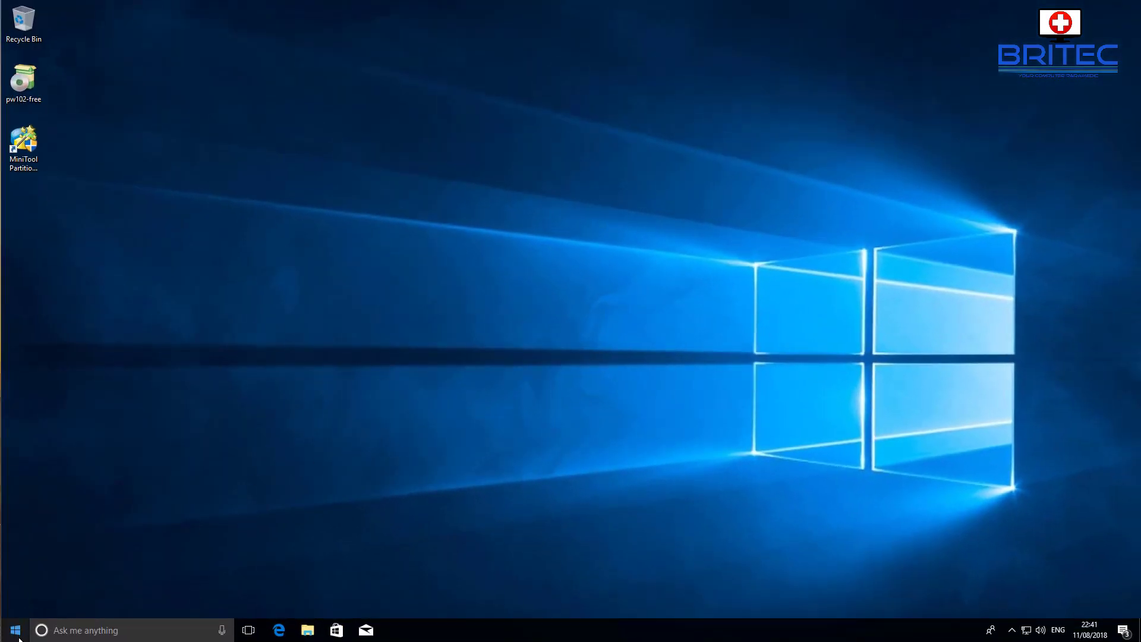
left_click(16, 629)
left_click(16, 604)
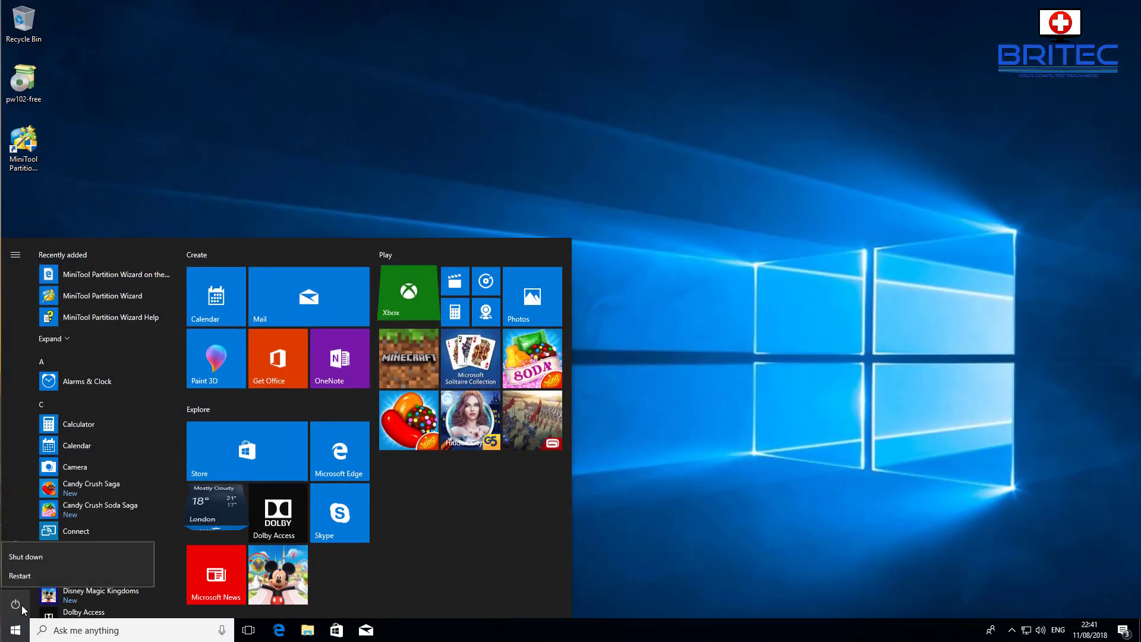
left_click(34, 573)
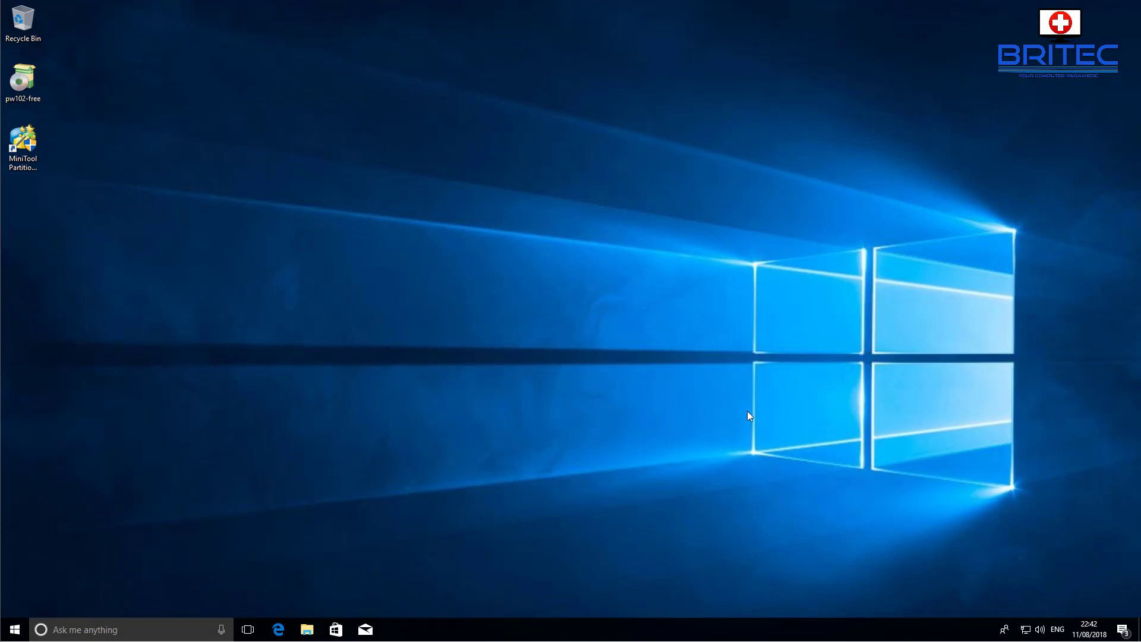
left_click(307, 631)
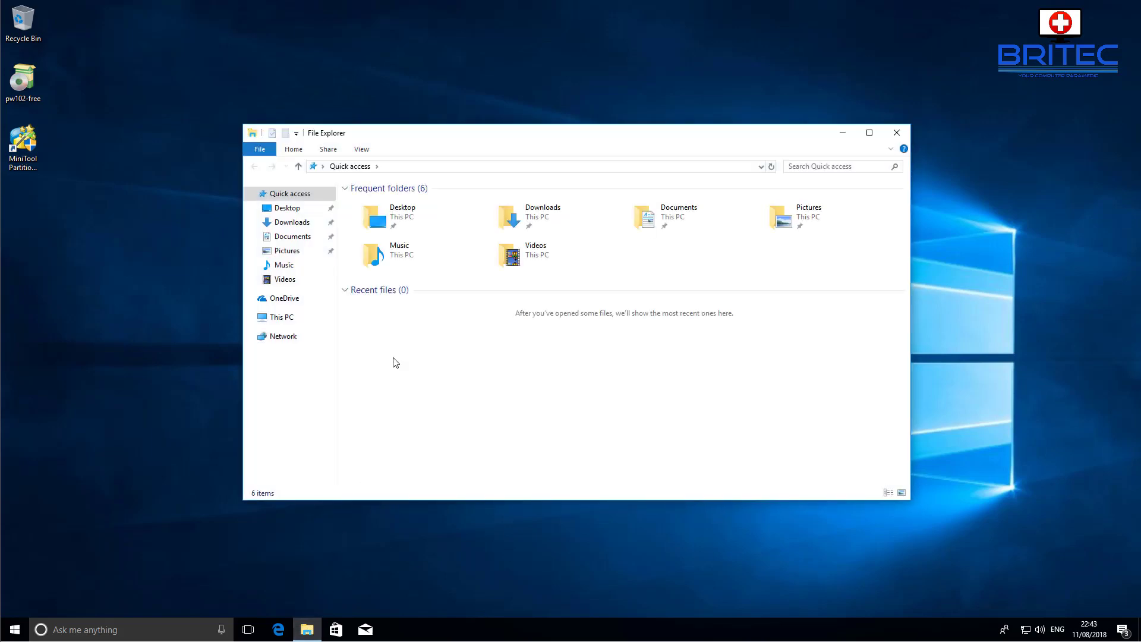
left_click(291, 319)
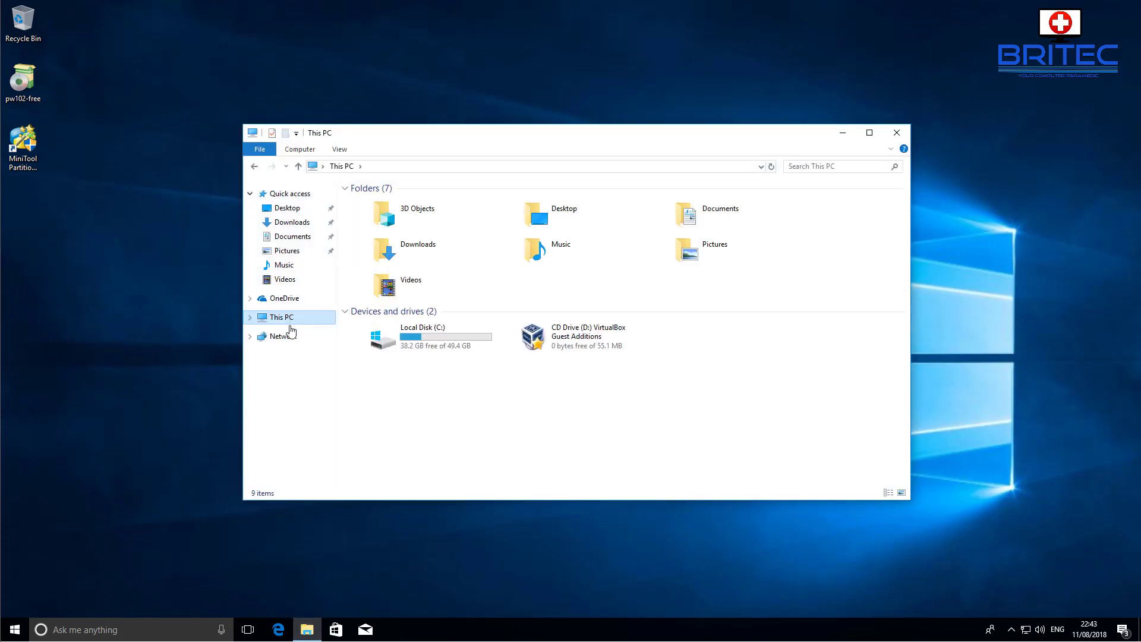
double_click(440, 338)
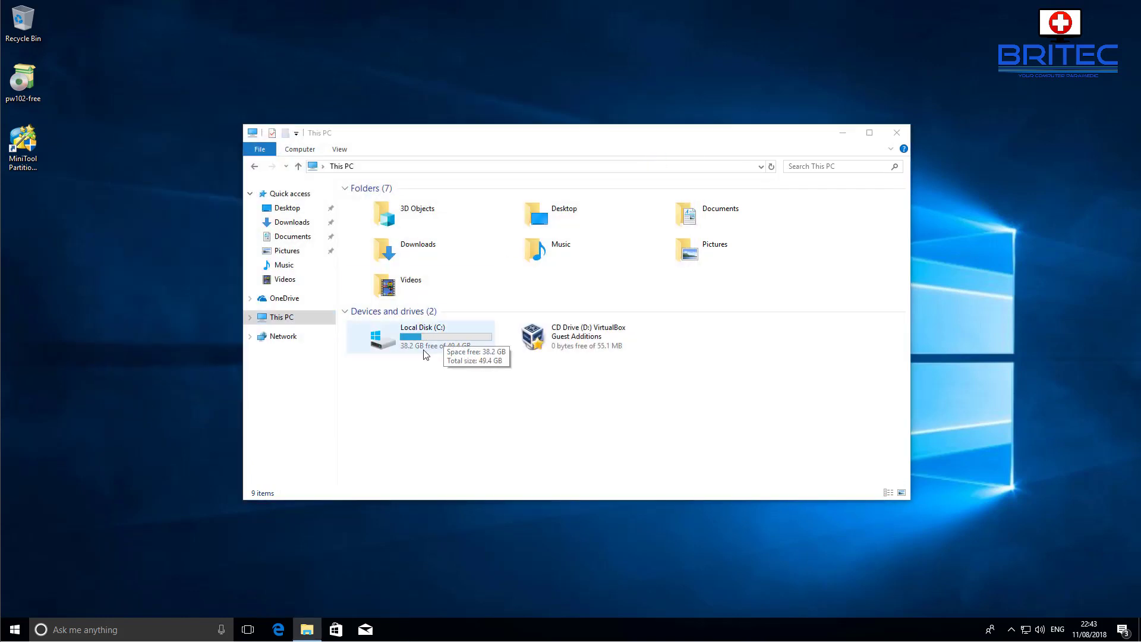
left_click(897, 133)
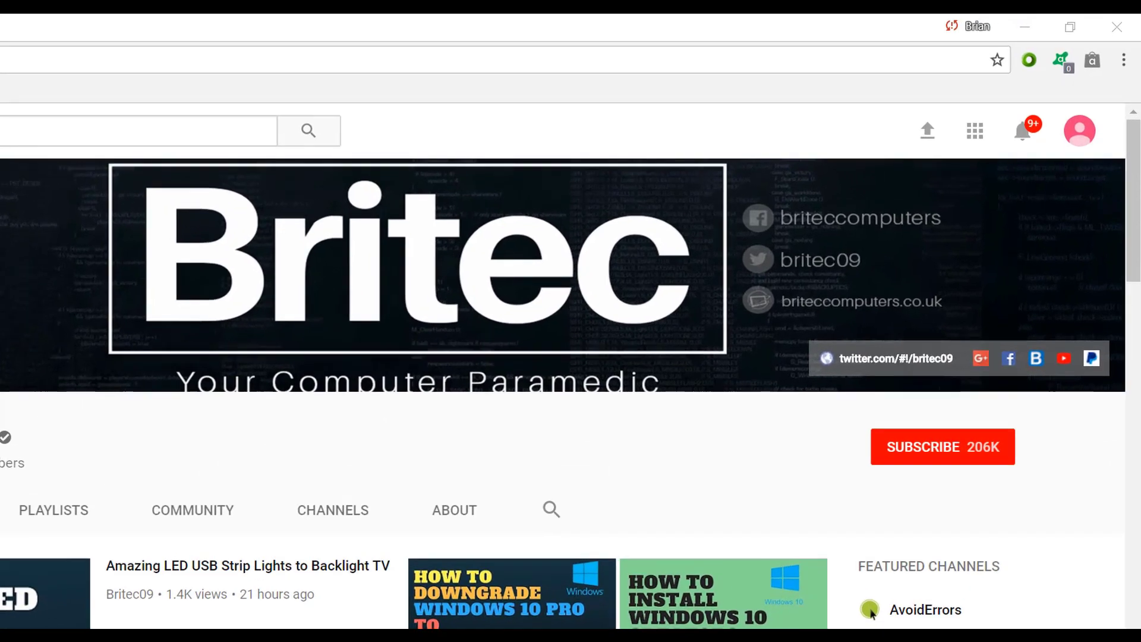
- Subscribe to the Britec YouTube channel from its channel page
left_click(957, 460)
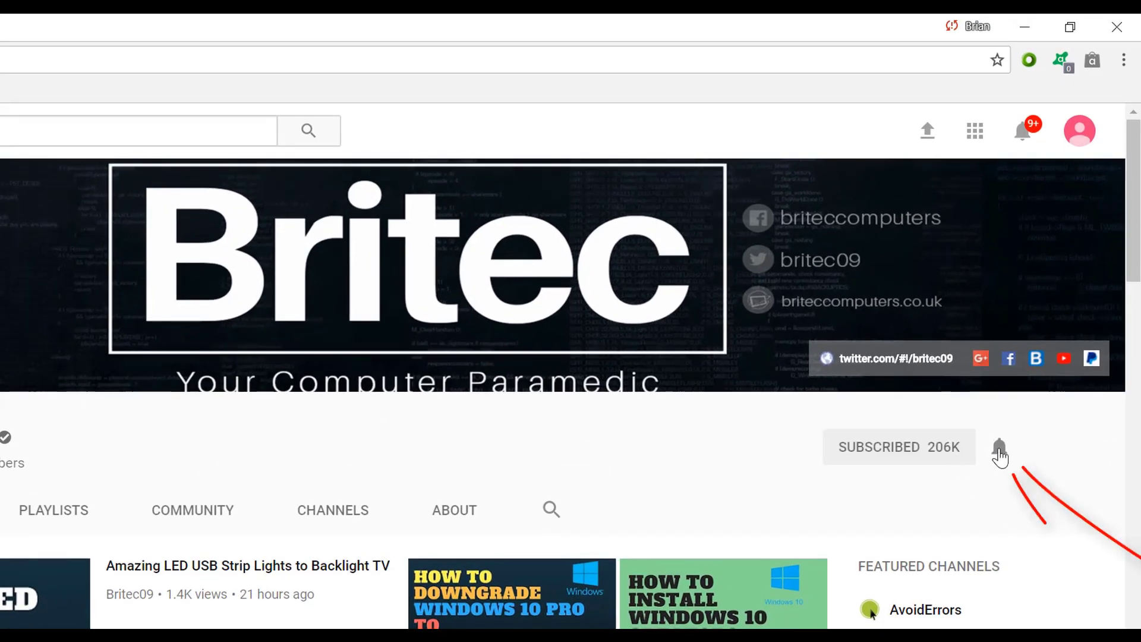